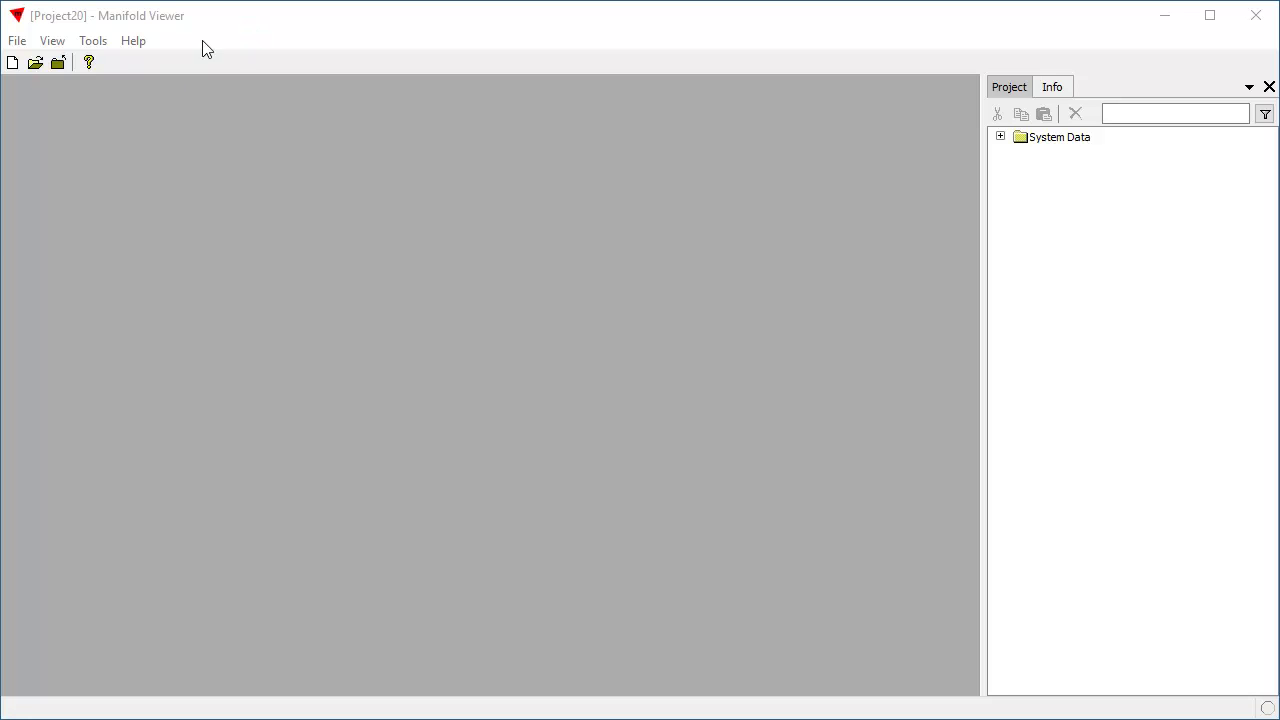
- Import Cities.csv from the data folder and open the resulting Cities table
{"action": "left_click", "coordinate": [19, 41]}
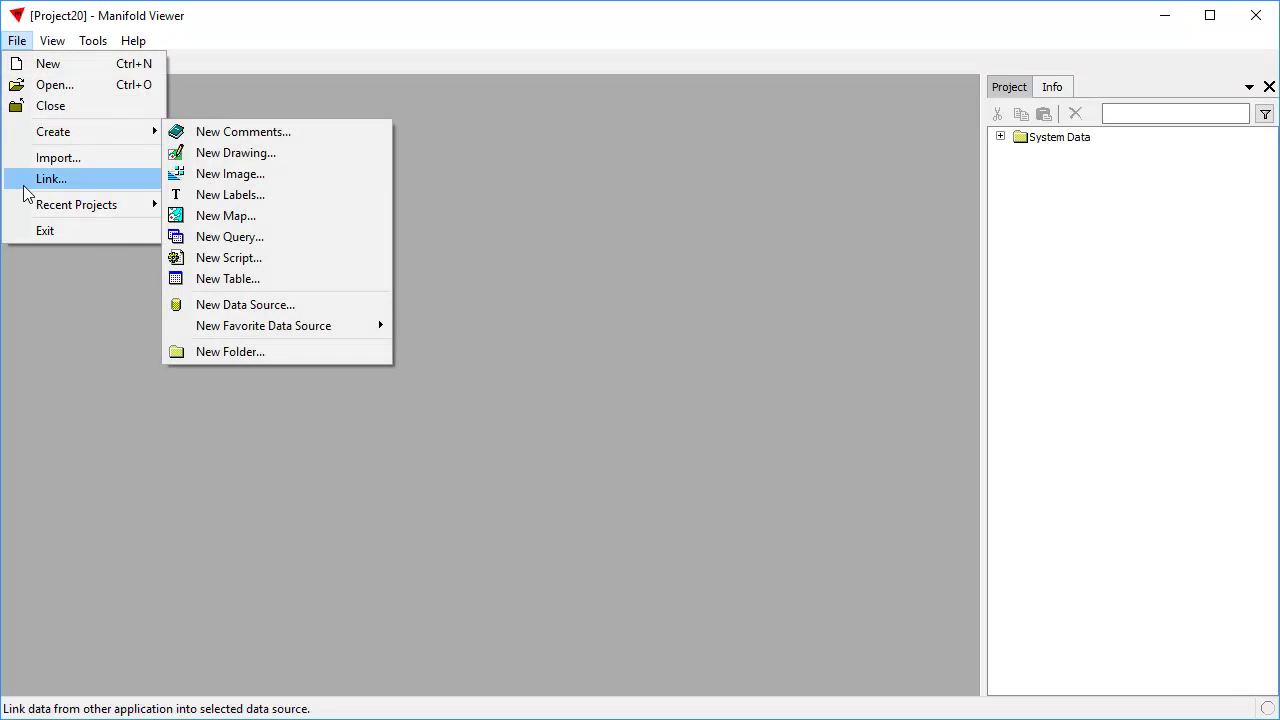
{"action": "left_click", "coordinate": [53, 159]}
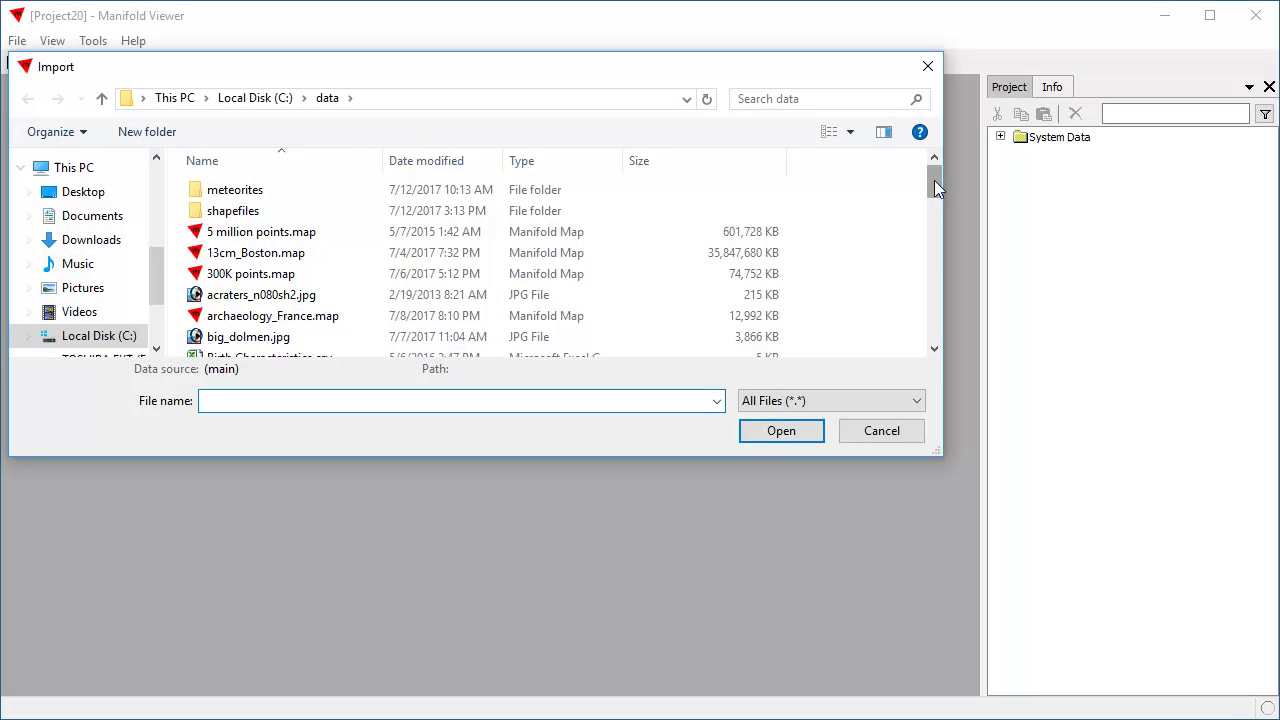
{"action": "left_click_drag", "start_coordinate": [941, 183], "coordinate": [946, 222]}
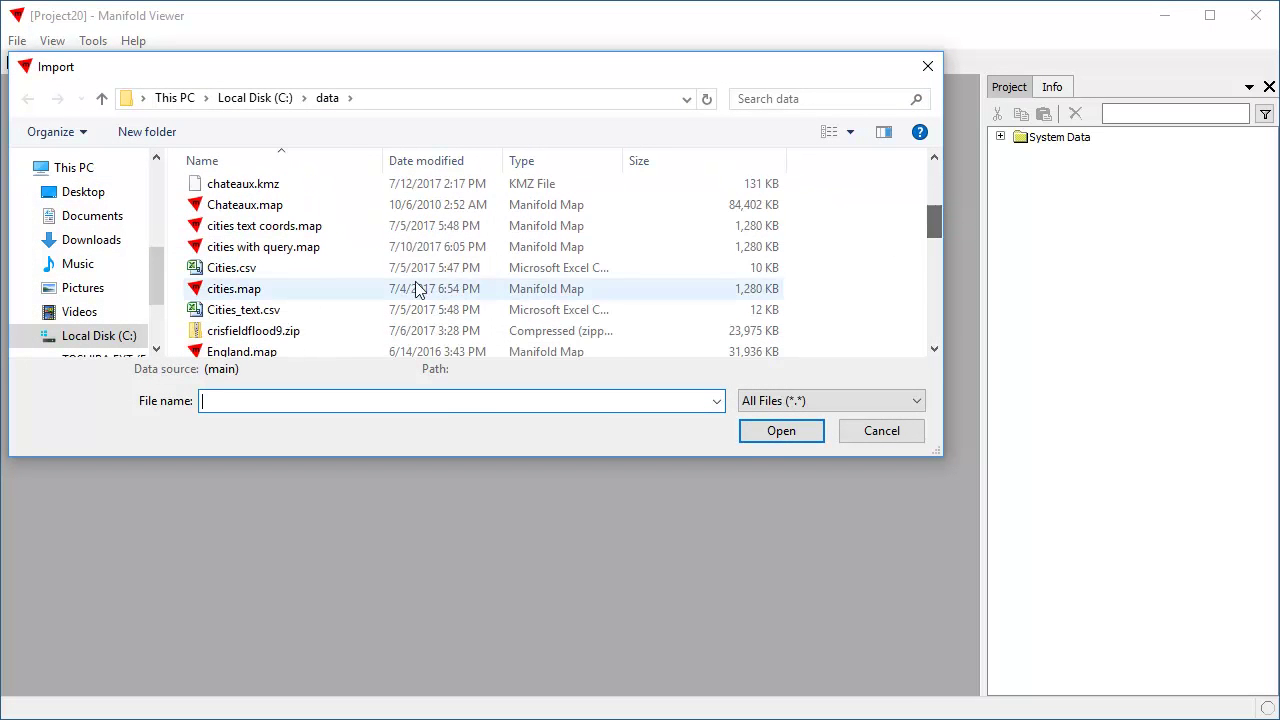
{"action": "left_click", "coordinate": [237, 272]}
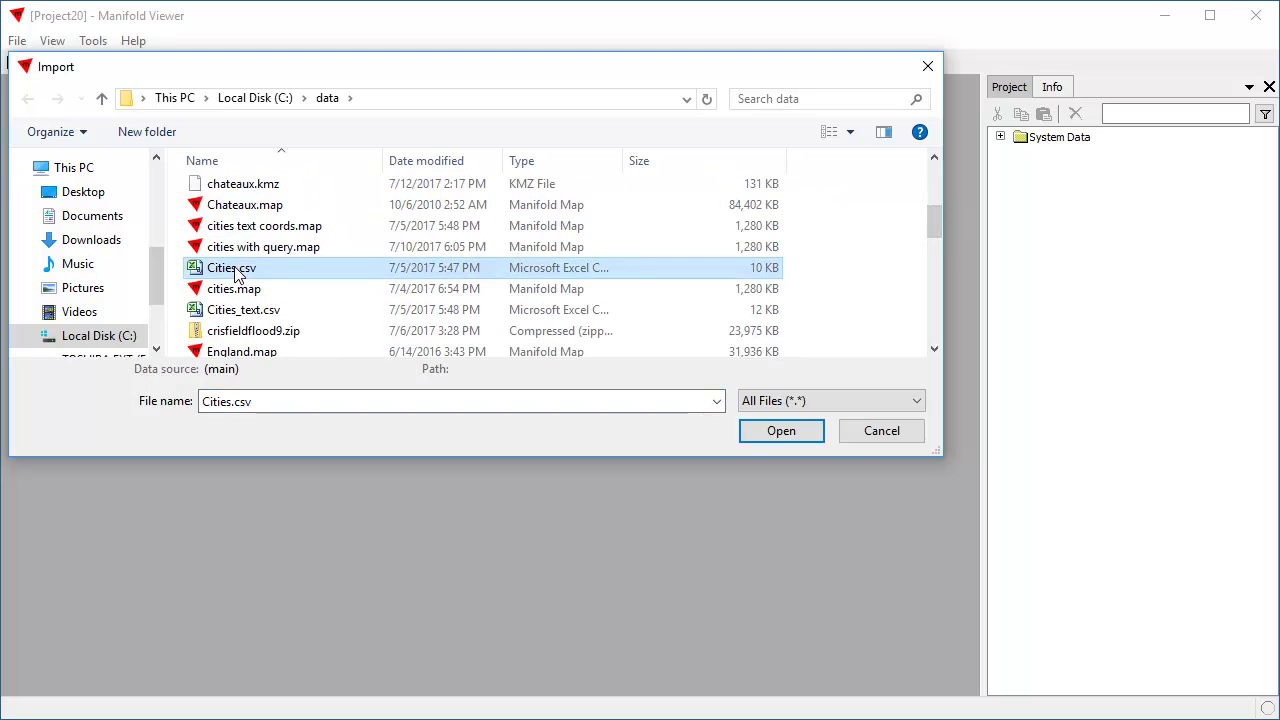
{"action": "left_click", "coordinate": [793, 434]}
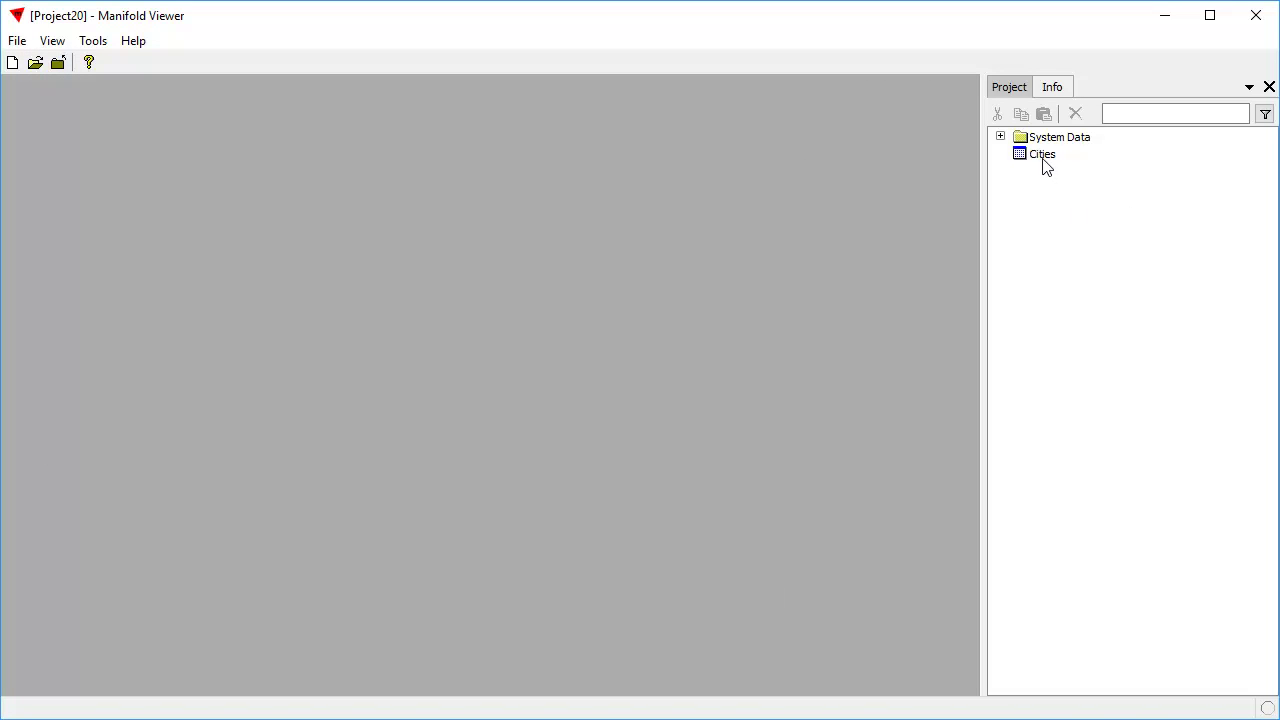
{"action": "double_click", "coordinate": [1050, 158]}
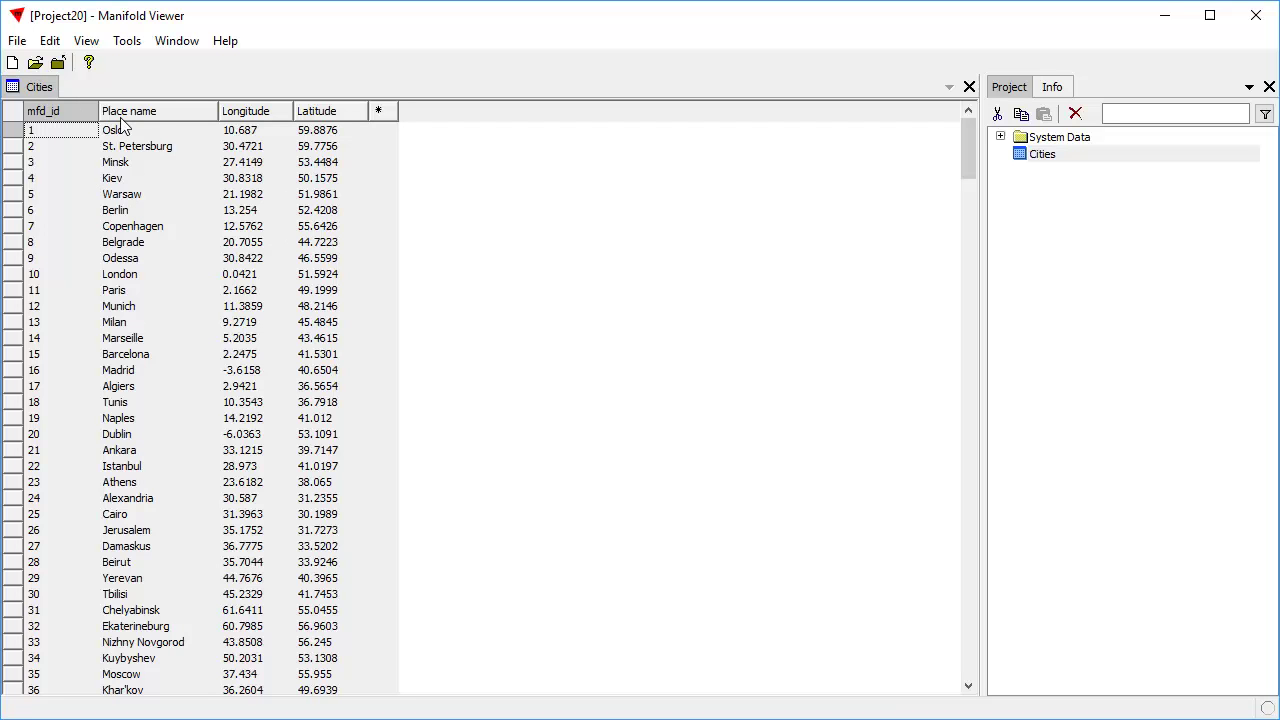
- In the Cities schema, add a btree index named mfd_id_x on the mfd_id field
{"action": "left_click", "coordinate": [52, 41]}
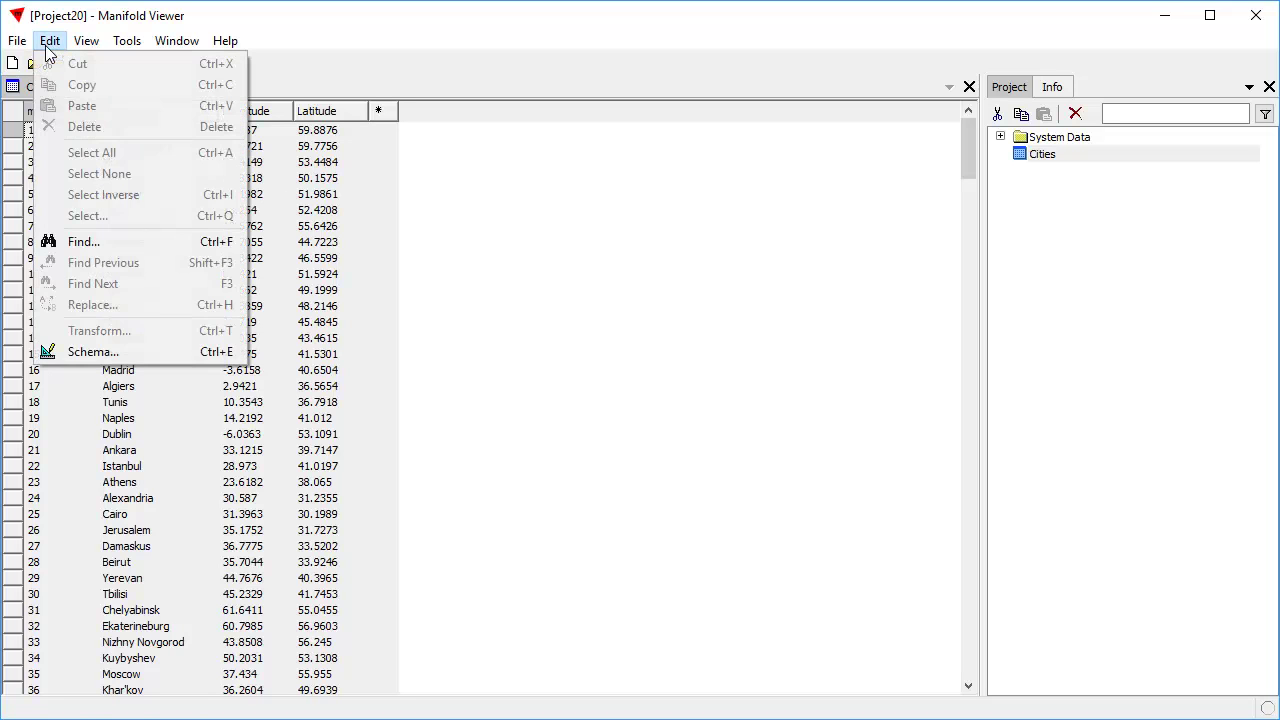
{"action": "left_click", "coordinate": [100, 356]}
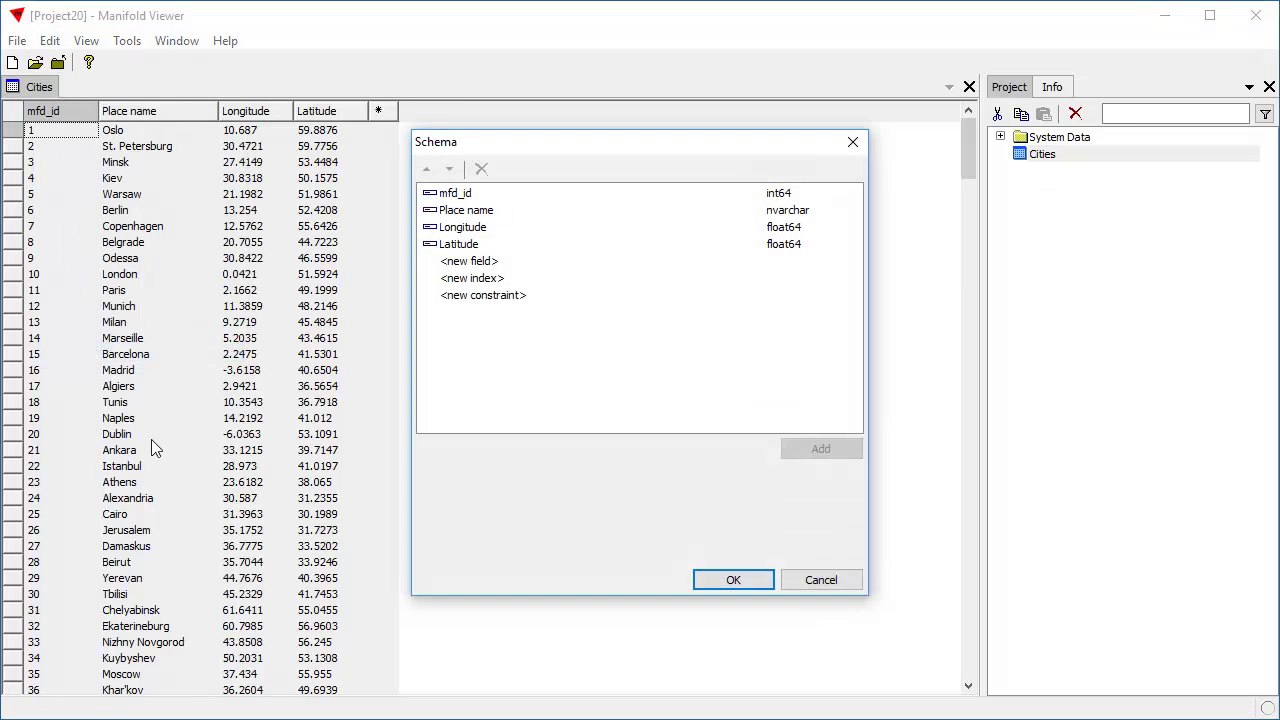
{"action": "left_click", "coordinate": [471, 279]}
{"action": "left_click", "coordinate": [545, 447]}
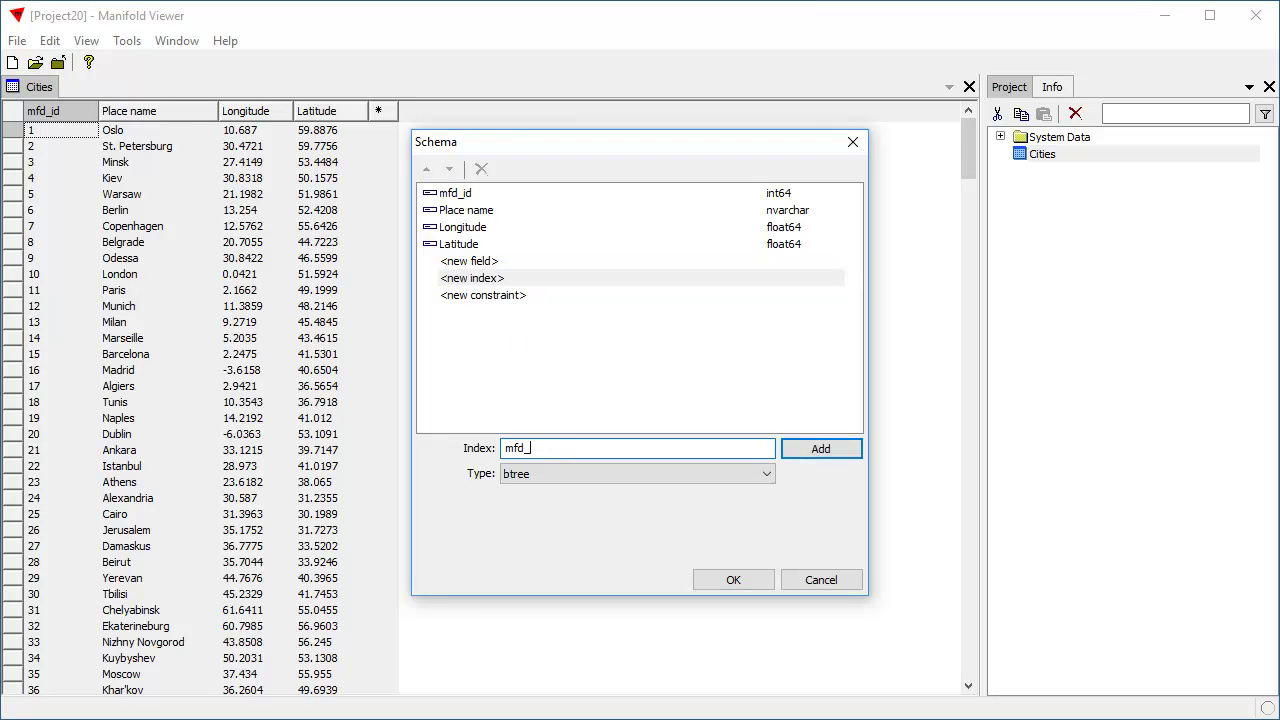
{"action": "type", "text": "mfd_id_x"}
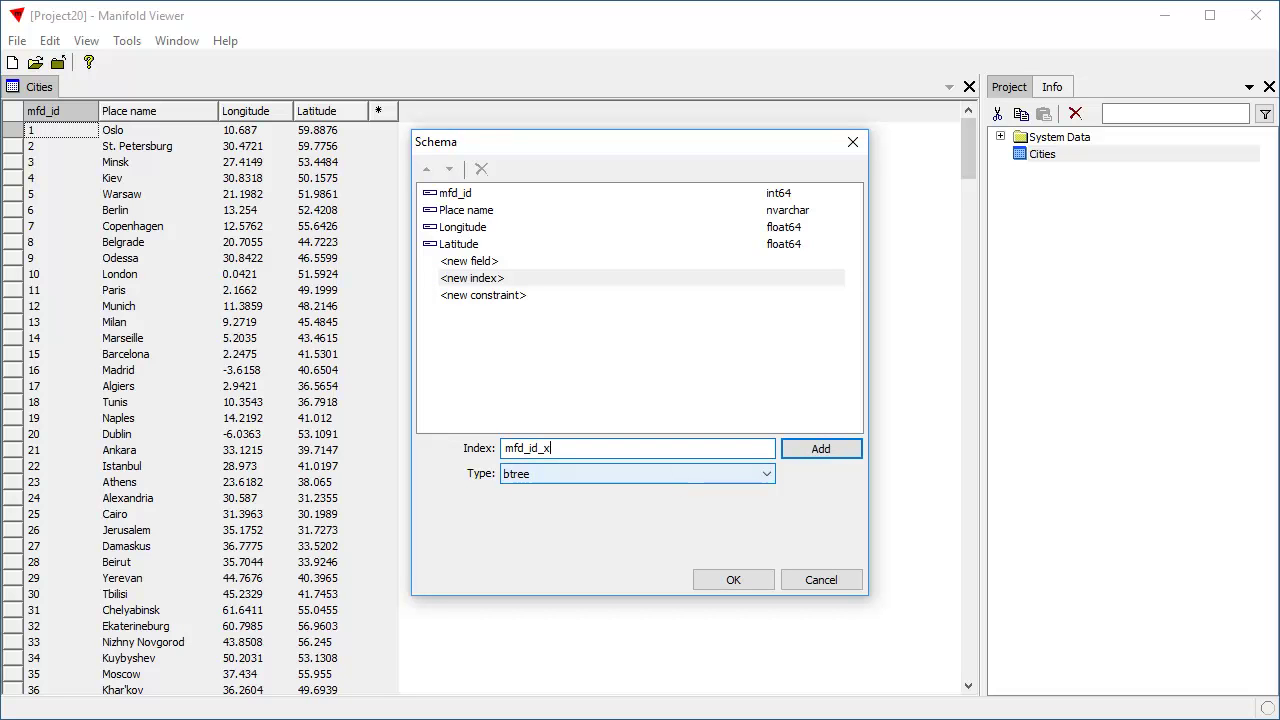
{"action": "left_click", "coordinate": [802, 449]}
{"action": "left_click", "coordinate": [762, 449]}
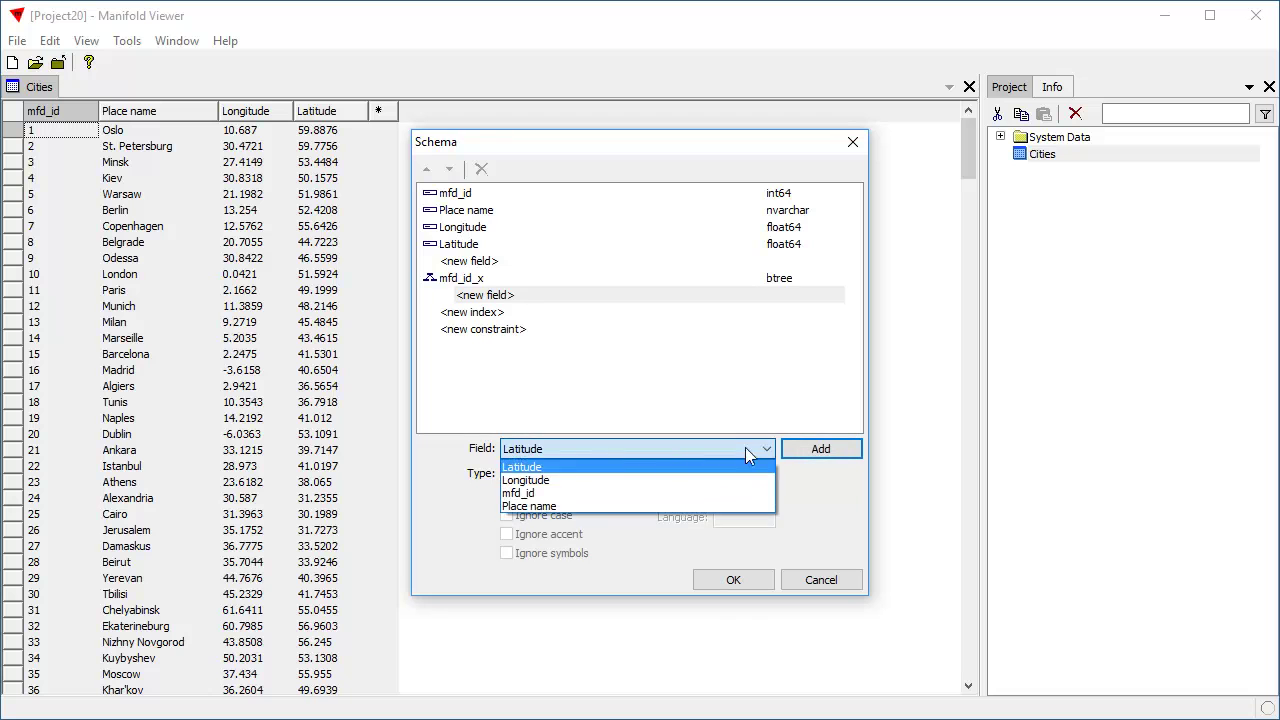
{"action": "left_click", "coordinate": [545, 493]}
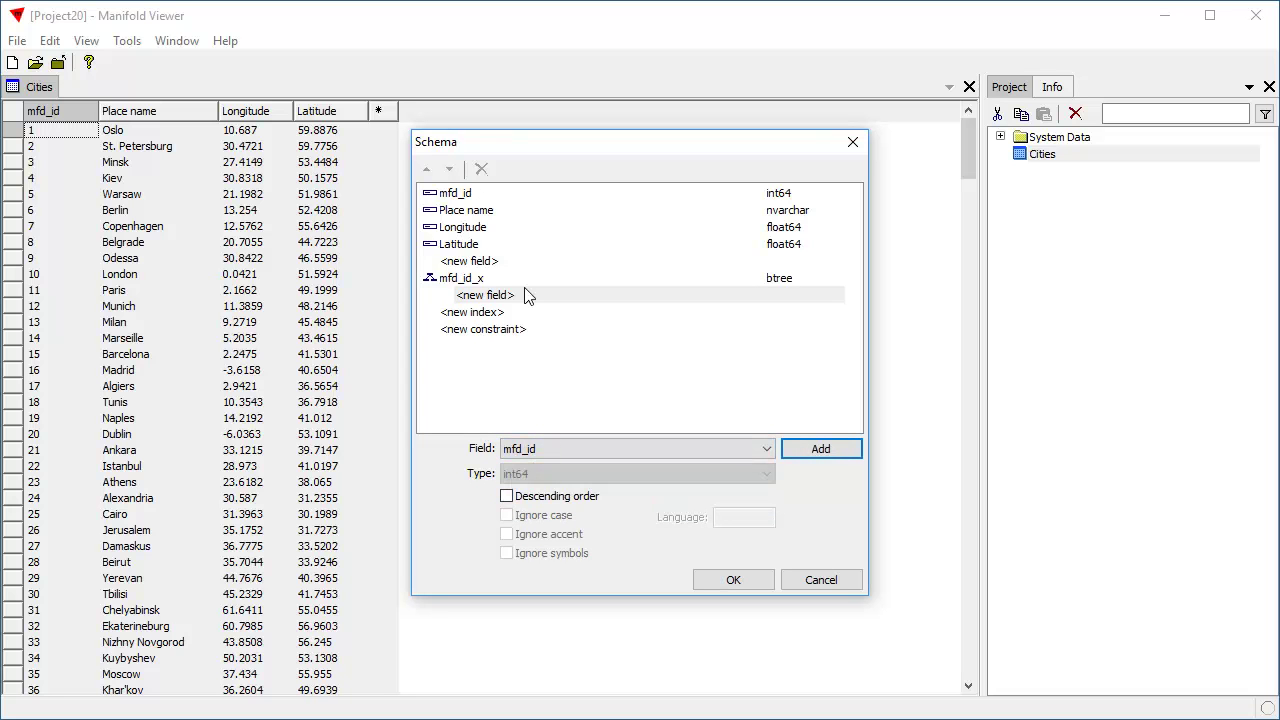
{"action": "left_click", "coordinate": [834, 458]}
{"action": "left_click", "coordinate": [735, 580]}
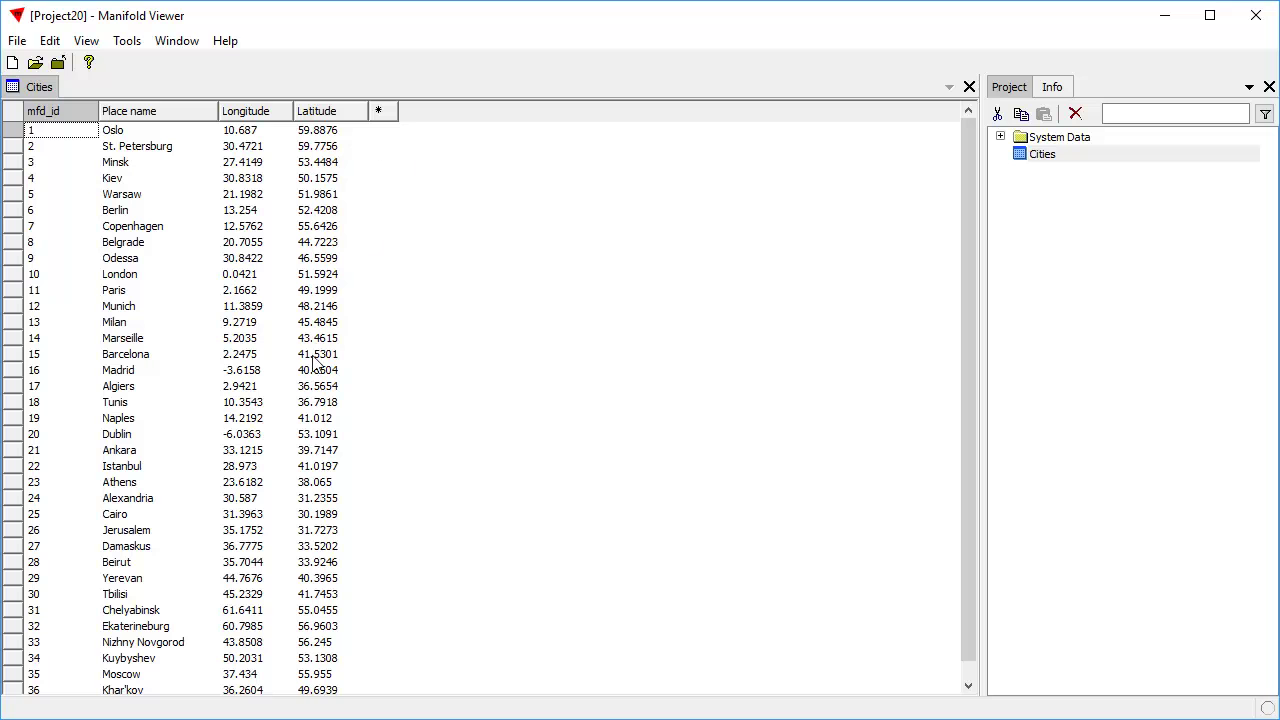
- Narrow the mfd_id column by dragging its header border to the left
{"action": "left_click_drag", "start_coordinate": [98, 109], "coordinate": [88, 110]}
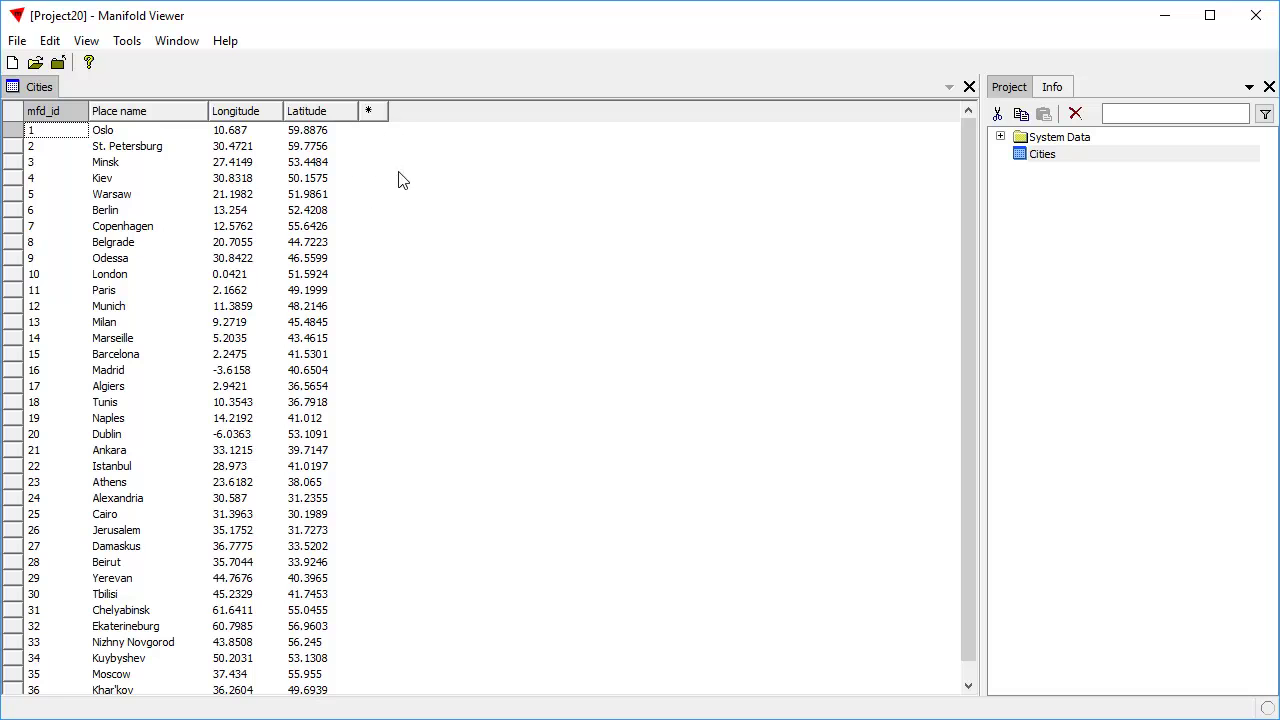
- Add a new field named Geom of type geom to the Cities table
{"action": "left_click", "coordinate": [371, 114]}
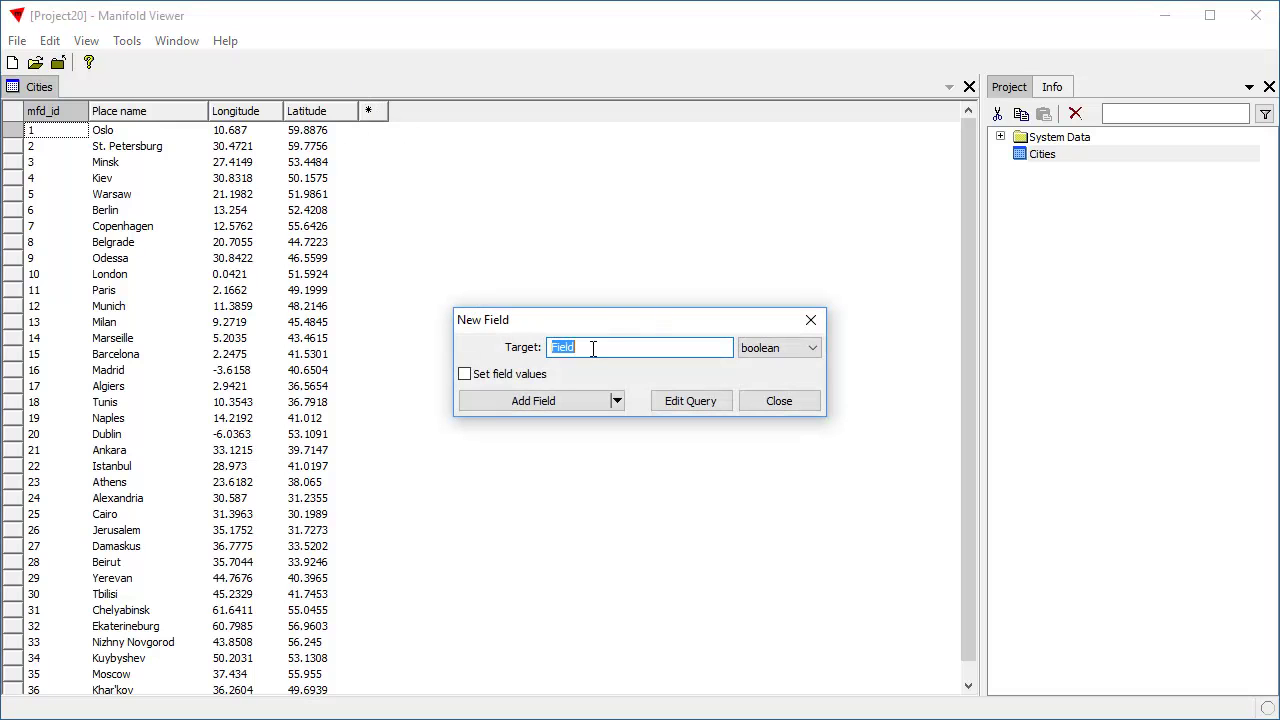
{"action": "type", "text": "Geom"}
{"action": "left_click", "coordinate": [810, 348]}
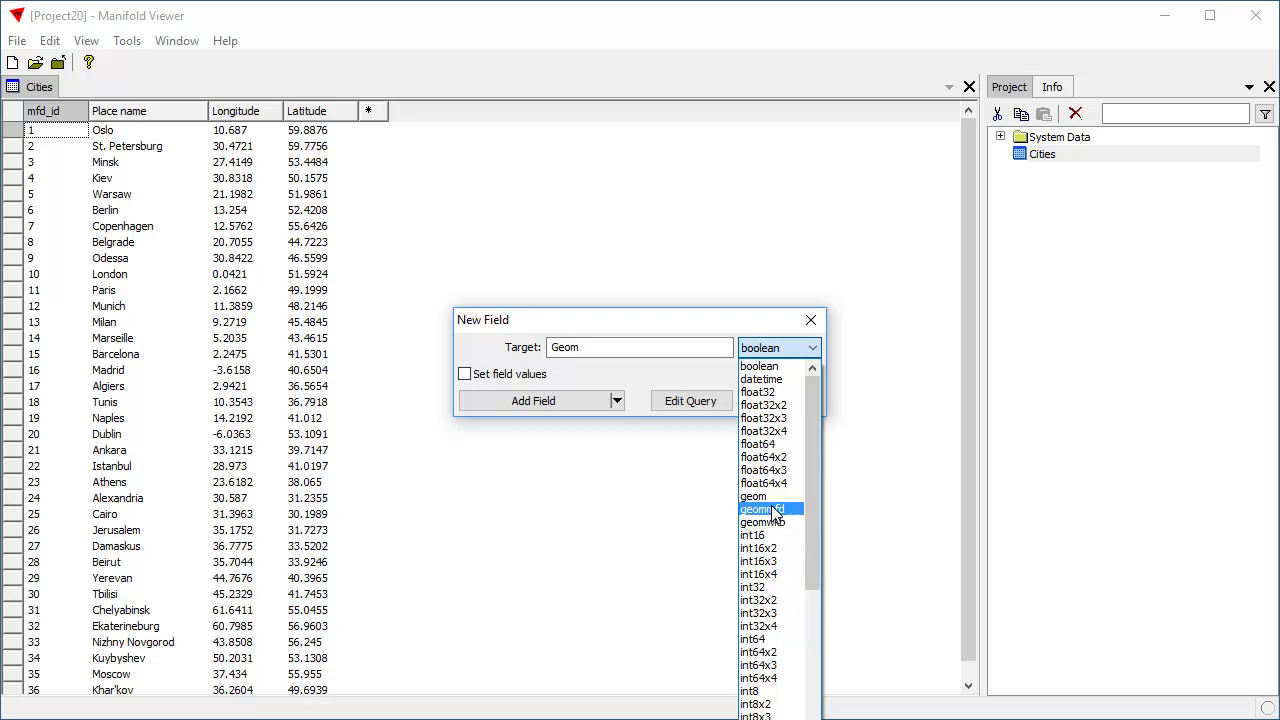
{"action": "left_click", "coordinate": [767, 496]}
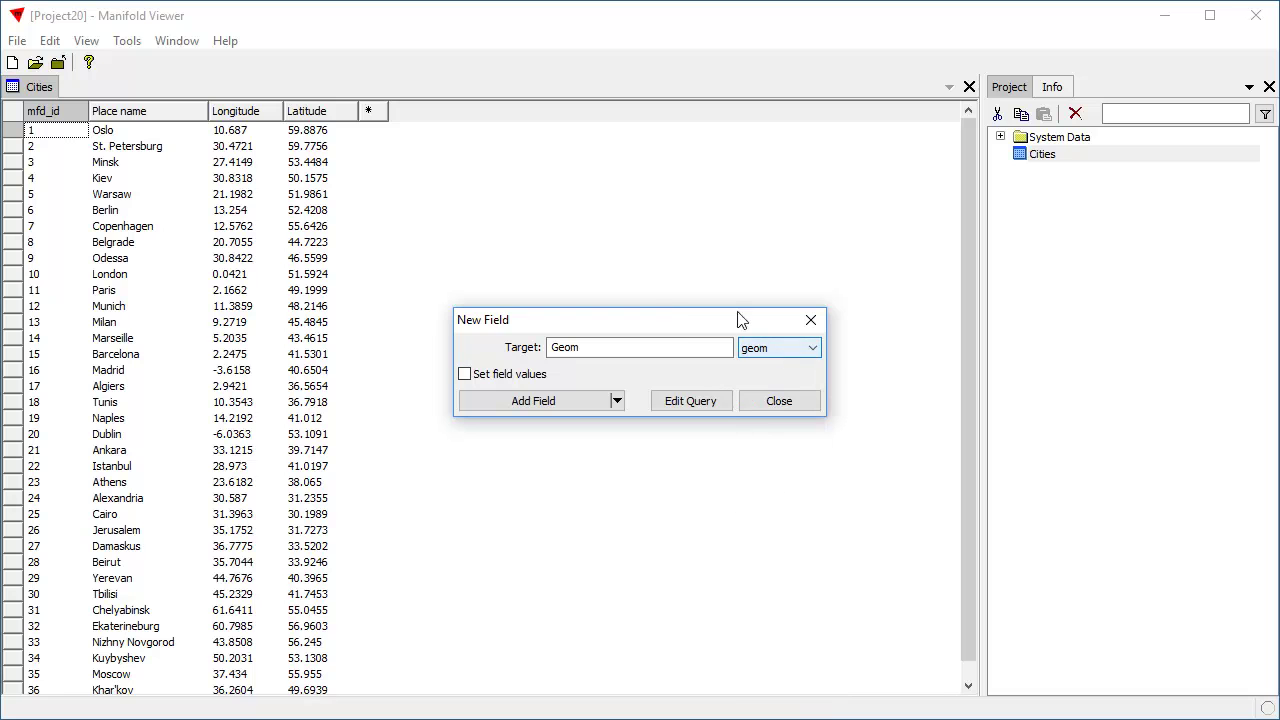
{"action": "left_click", "coordinate": [589, 405]}
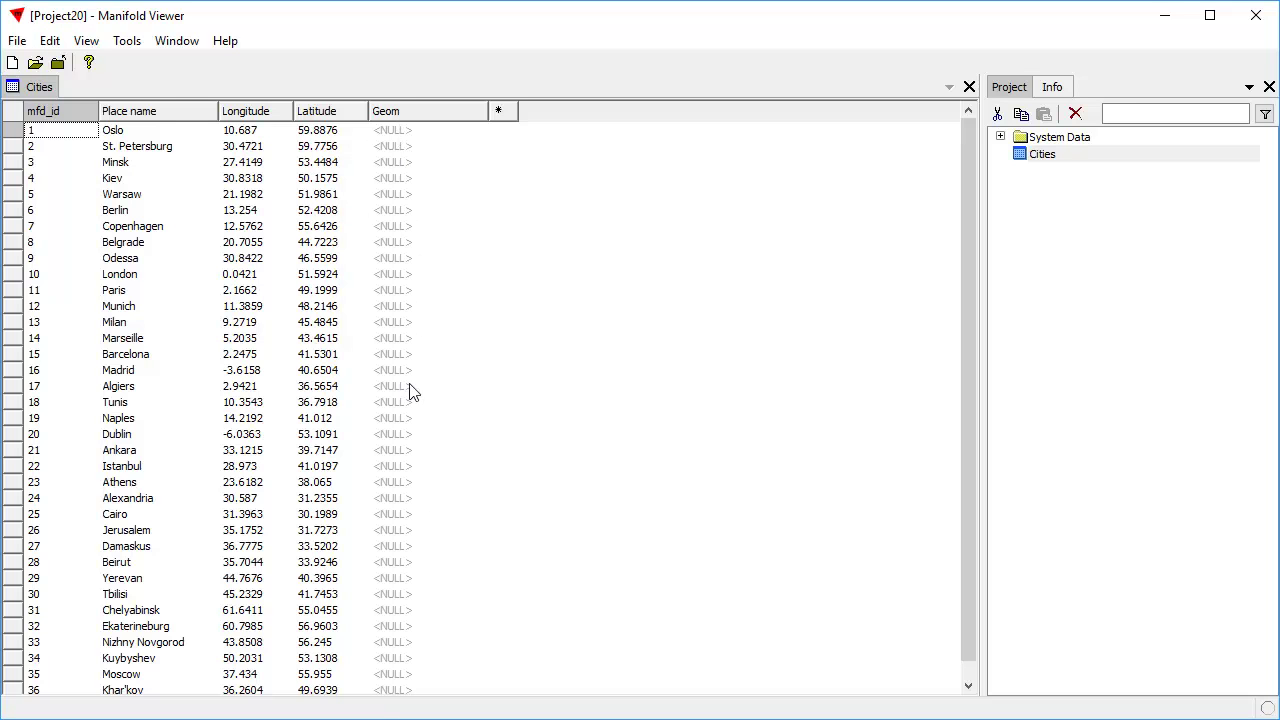
- Open the Transform dialog for the Geom column and move it off the table
{"action": "right_click", "coordinate": [443, 117]}
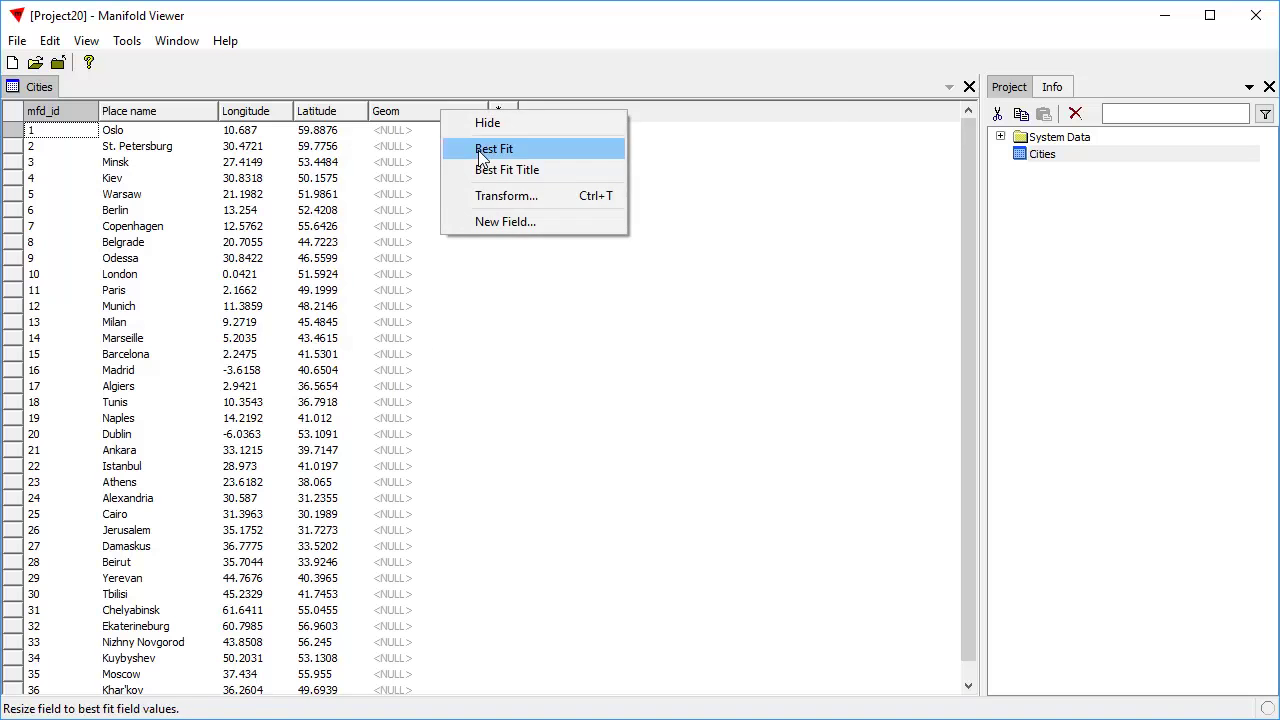
{"action": "left_click", "coordinate": [500, 195]}
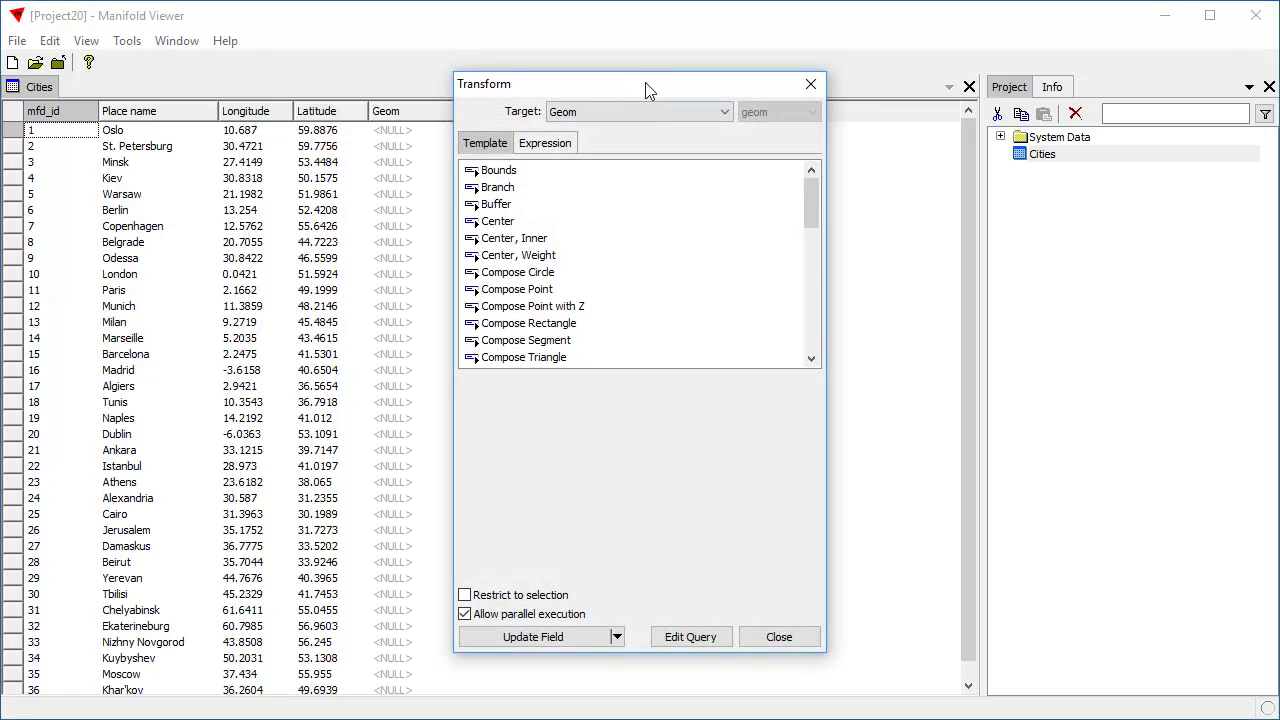
{"action": "left_click_drag", "start_coordinate": [646, 91], "coordinate": [930, 59]}
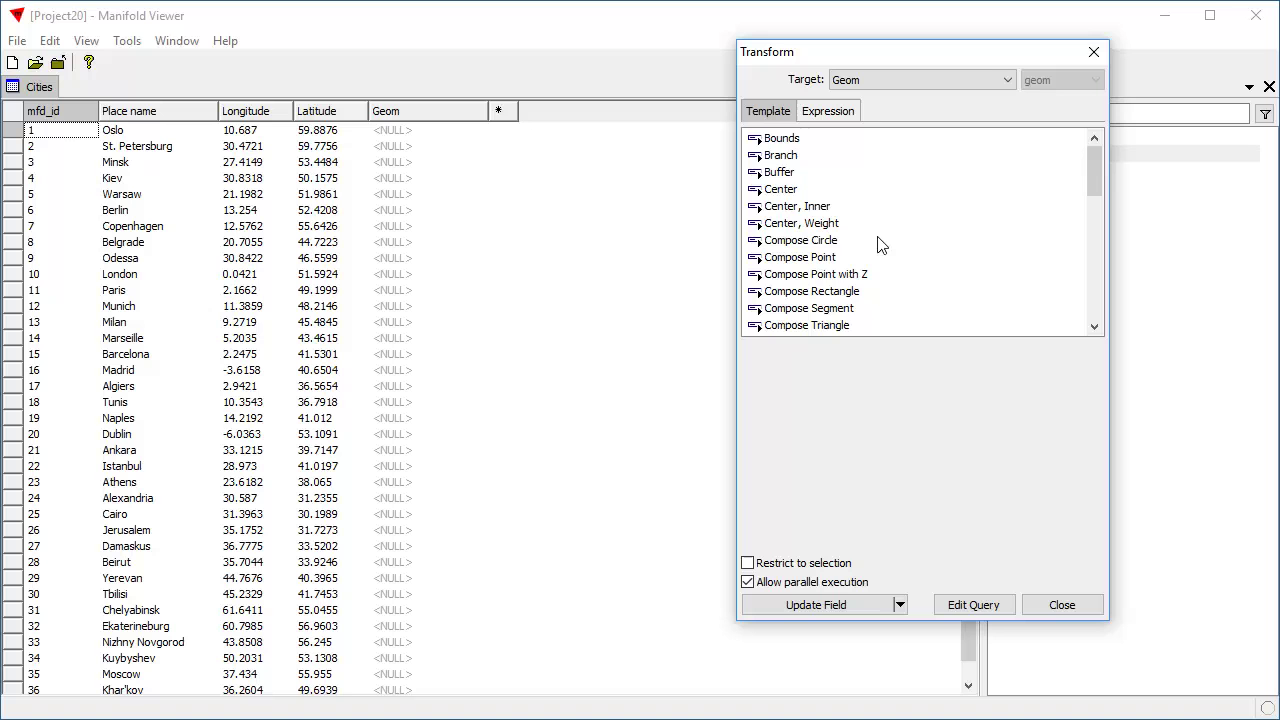
{"action": "mouse_move", "coordinate": [1098, 169]}
{"action": "left_mouse_down"}
{"action": "mouse_move", "coordinate": [1106, 331]}
{"action": "mouse_move", "coordinate": [1092, 152]}
{"action": "left_mouse_up"}
- Try Place name as the target, then set the Transform target back to Geom
{"action": "left_click", "coordinate": [1010, 82]}
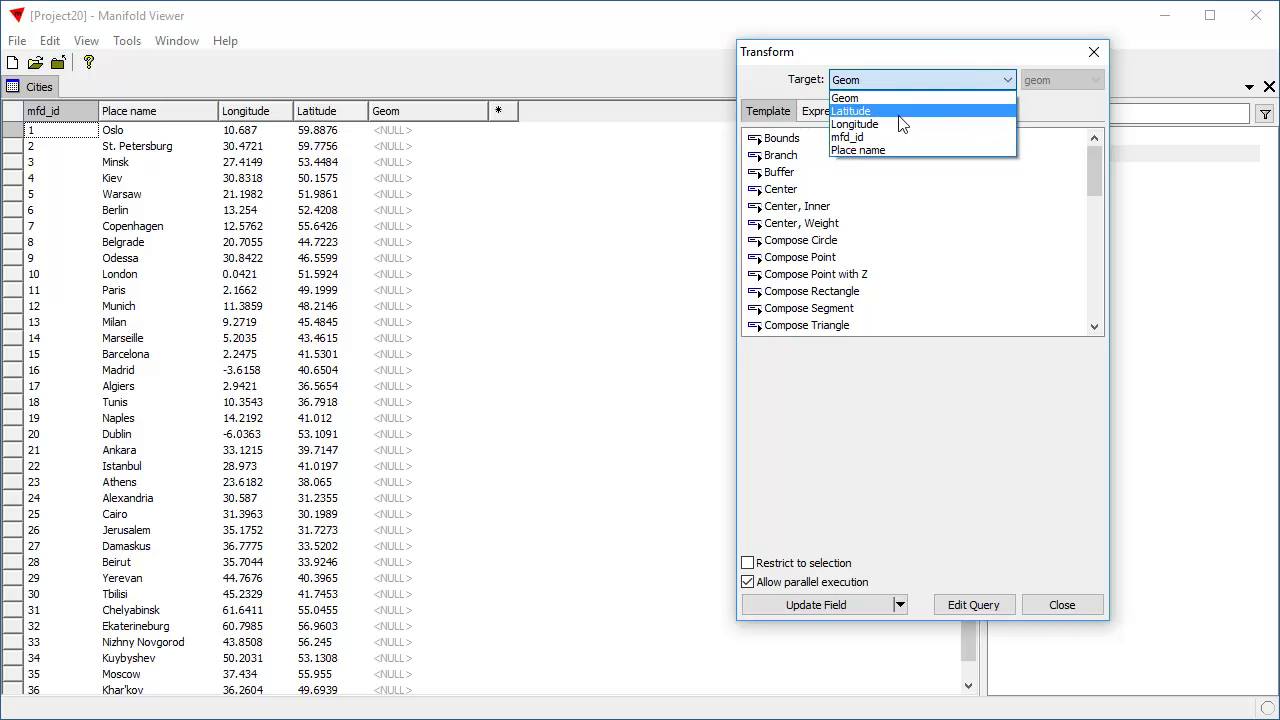
{"action": "left_click", "coordinate": [896, 147]}
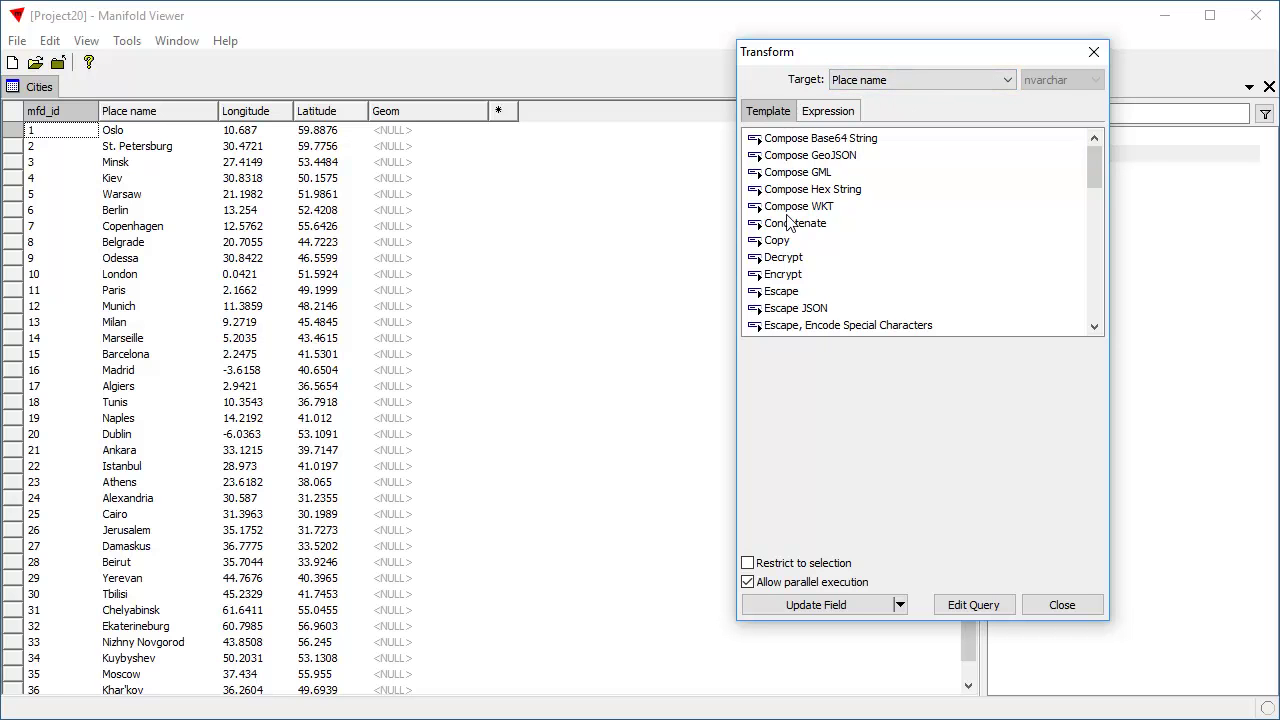
{"action": "scroll", "coordinate": [1099, 163], "scroll_direction": "down", "scroll_amount": 1}
{"action": "left_click_drag", "start_coordinate": [1099, 163], "coordinate": [1109, 227]}
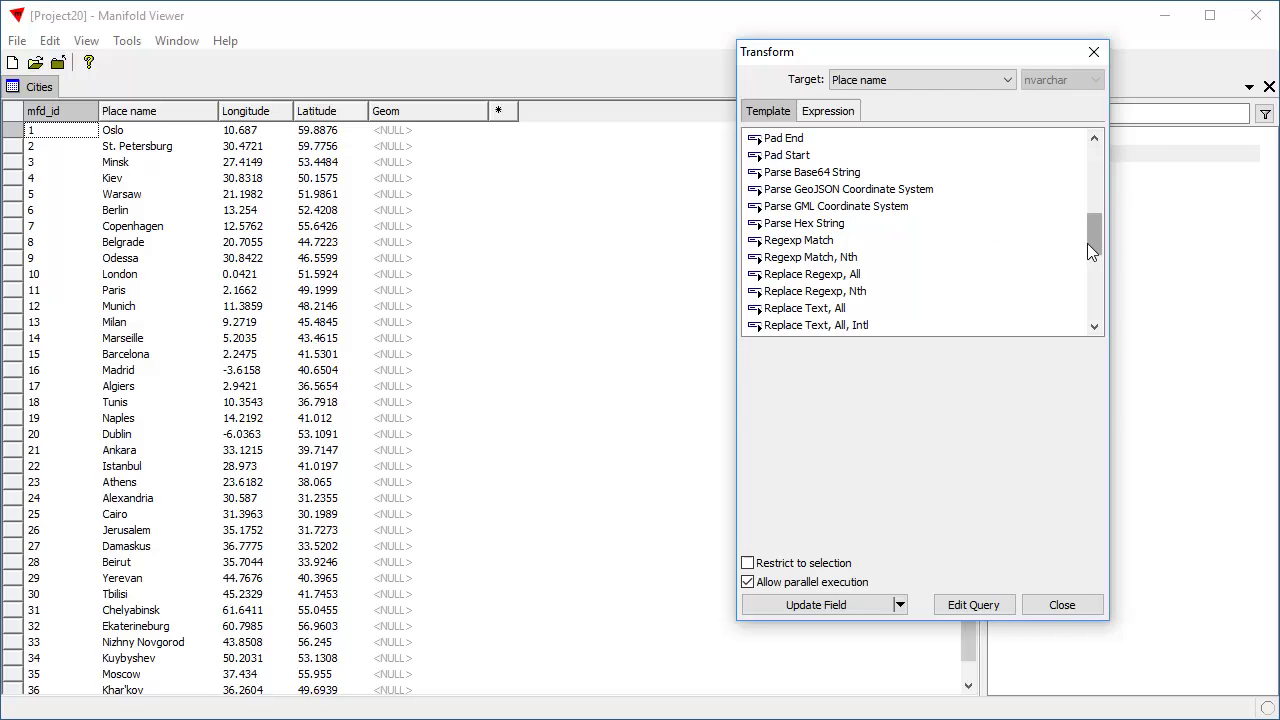
{"action": "left_click_drag", "start_coordinate": [1090, 250], "coordinate": [1093, 176]}
{"action": "left_click", "coordinate": [1006, 80]}
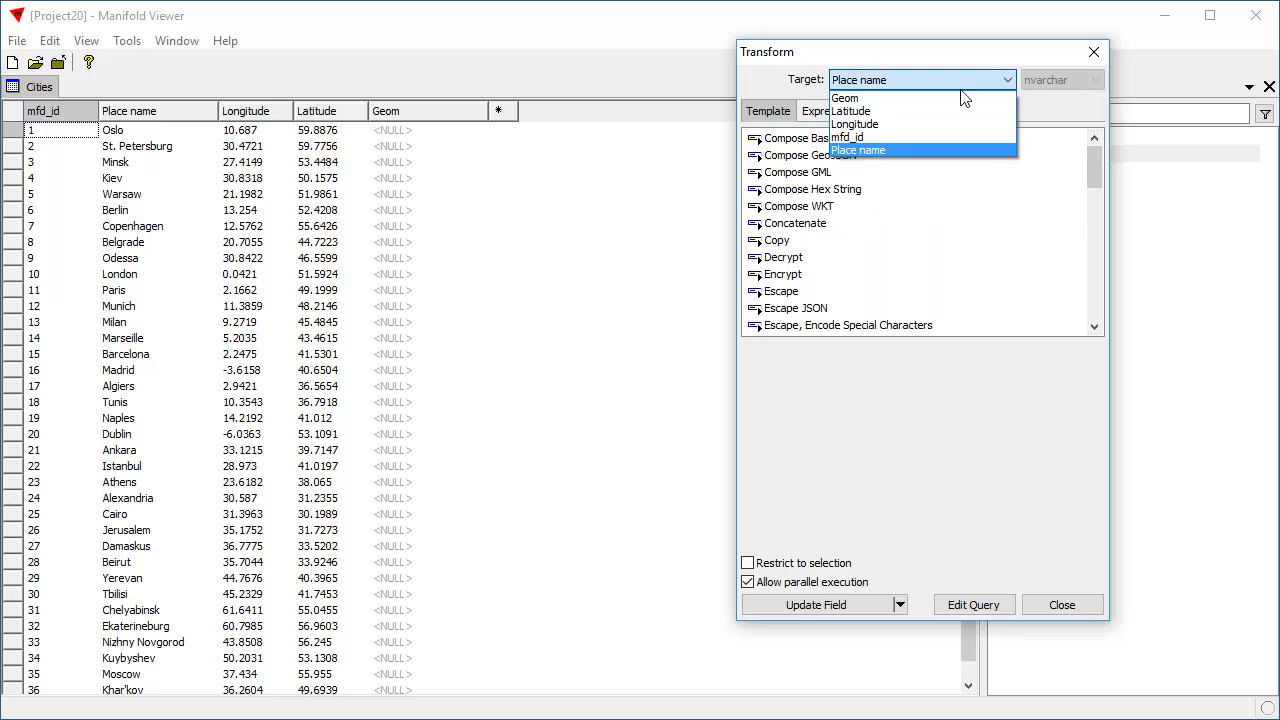
{"action": "left_click", "coordinate": [930, 98]}
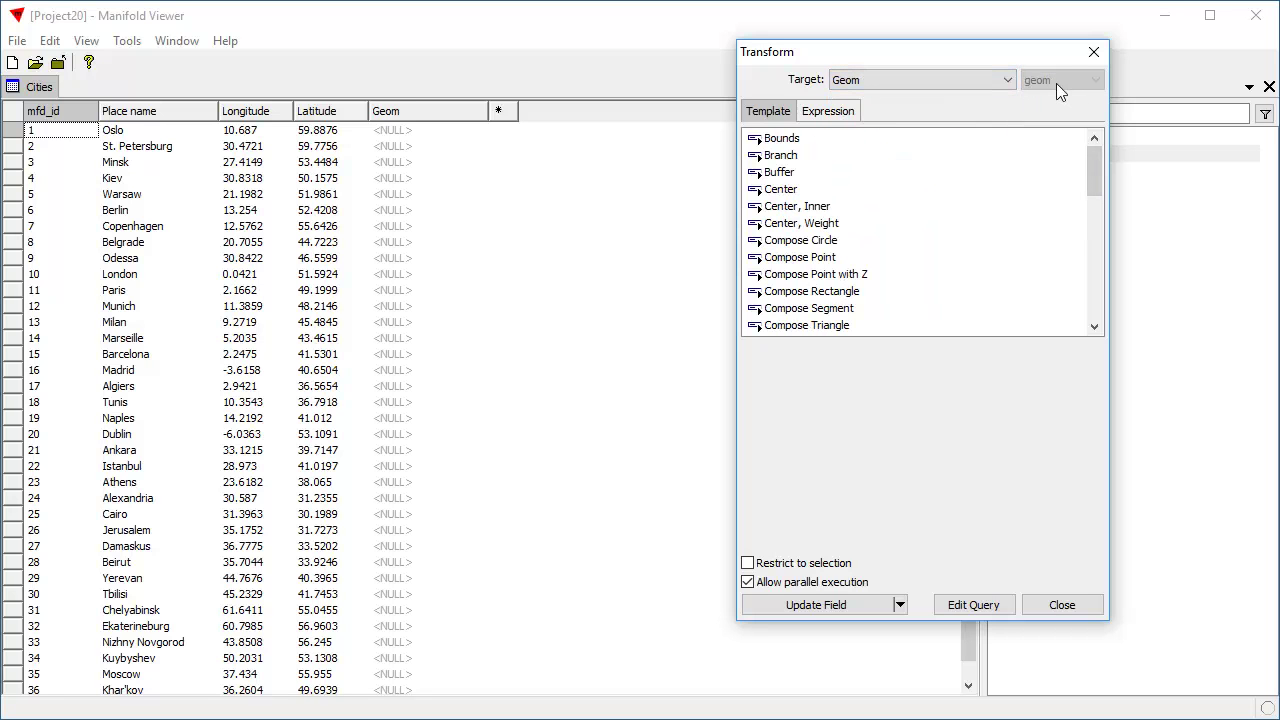
- Fill Geom using Compose Point with X=Longitude and Y=Latitude, then close the Transform dialog
{"action": "left_click", "coordinate": [802, 259]}
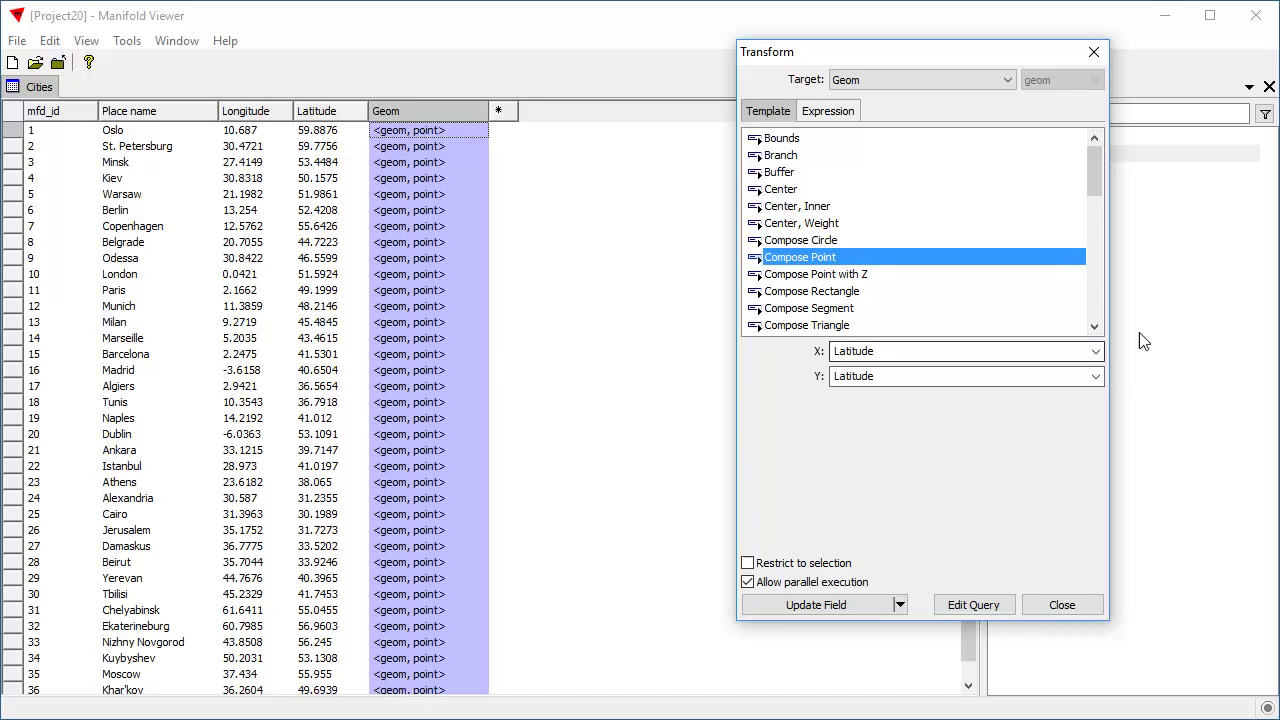
{"action": "left_click", "coordinate": [1096, 353]}
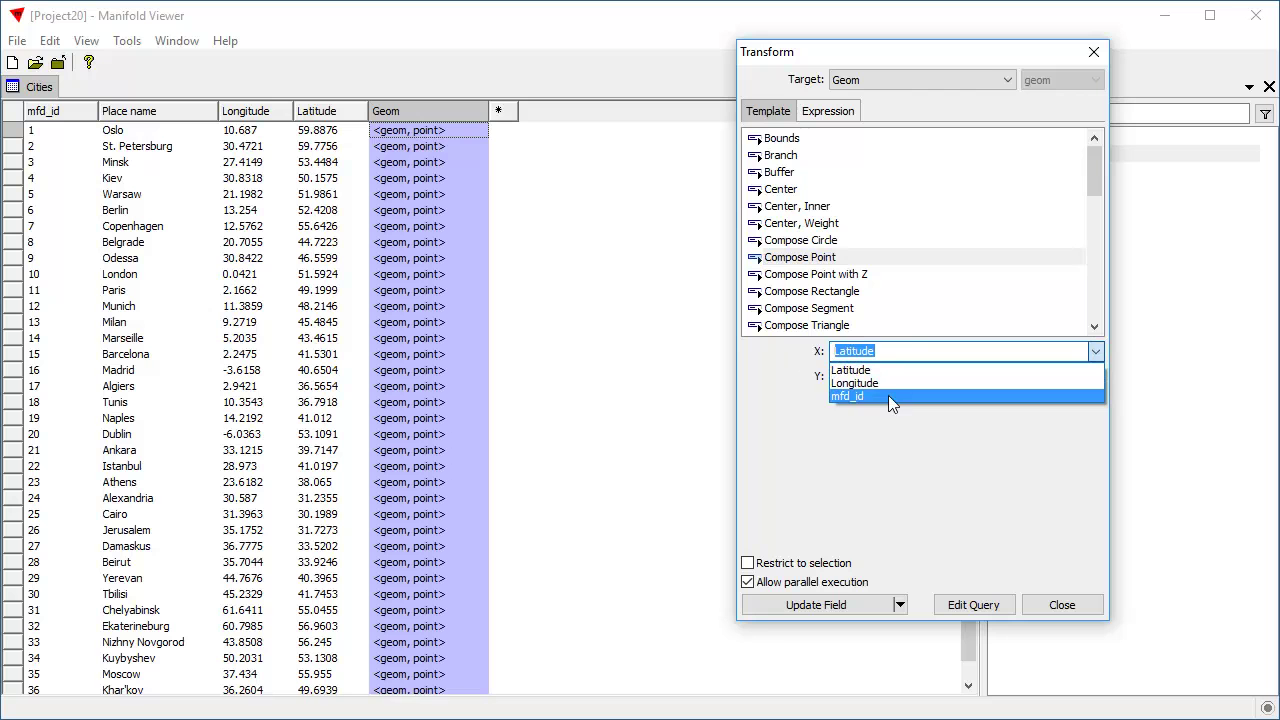
{"action": "left_click", "coordinate": [884, 383]}
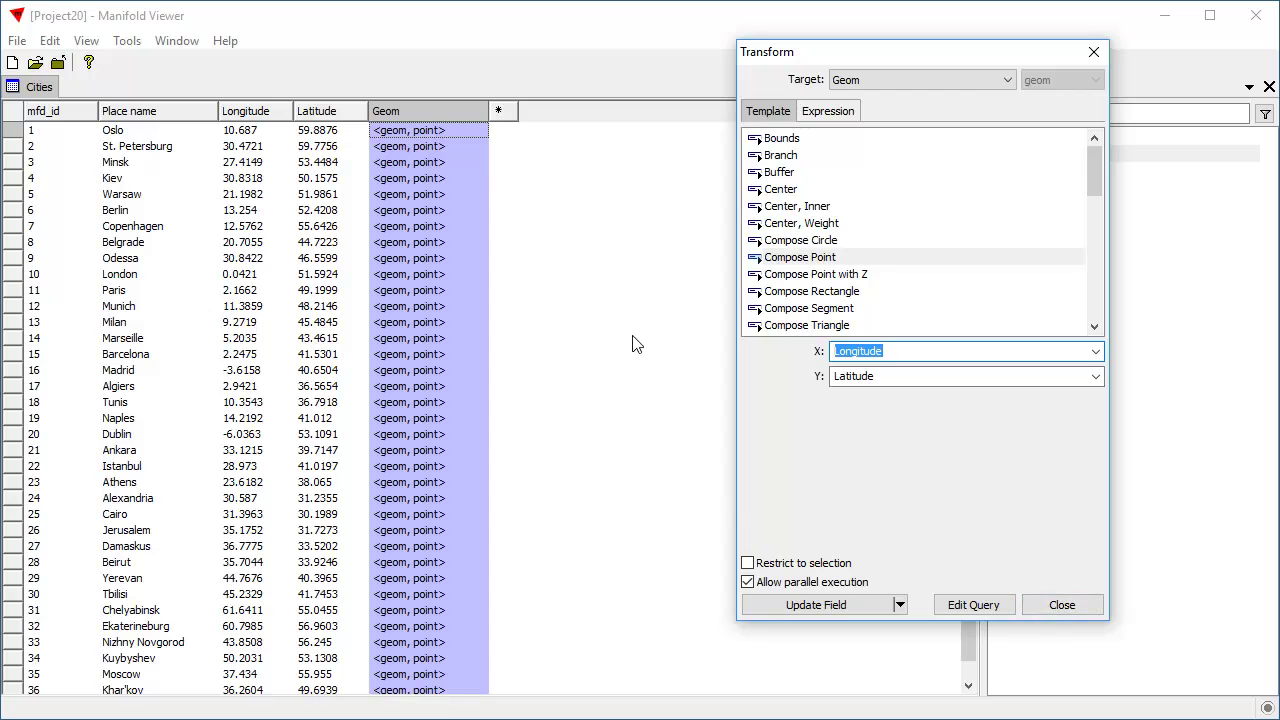
{"action": "left_click", "coordinate": [845, 608]}
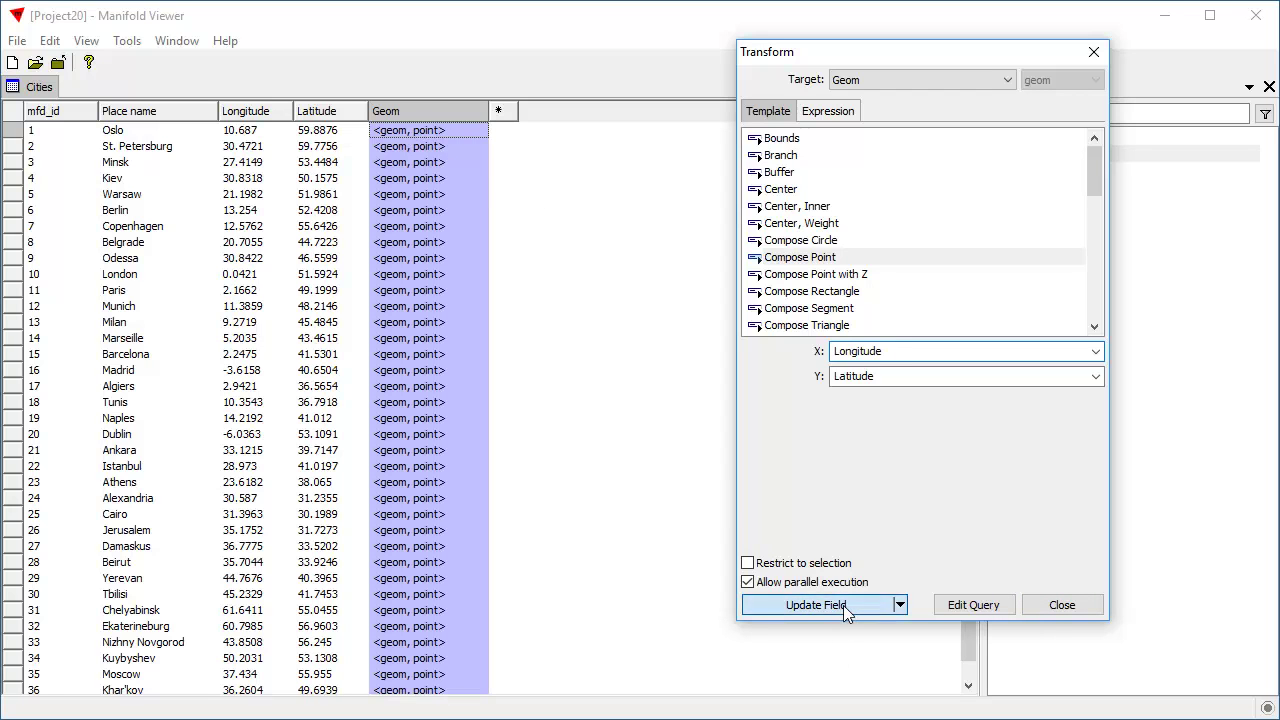
{"action": "left_click", "coordinate": [1062, 605]}
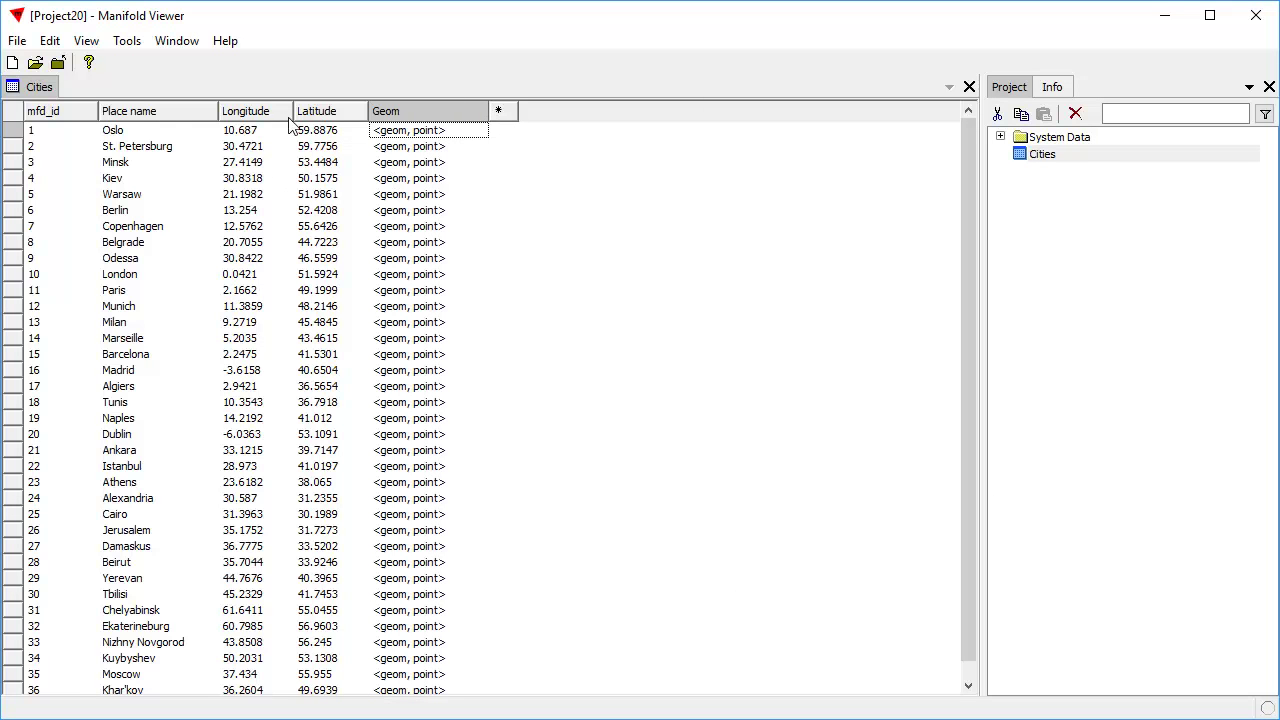
- Create Cities Drawing from the Cities table with a spatial index and Latitude / Longitude coordinates
{"action": "right_click", "coordinate": [1045, 155]}
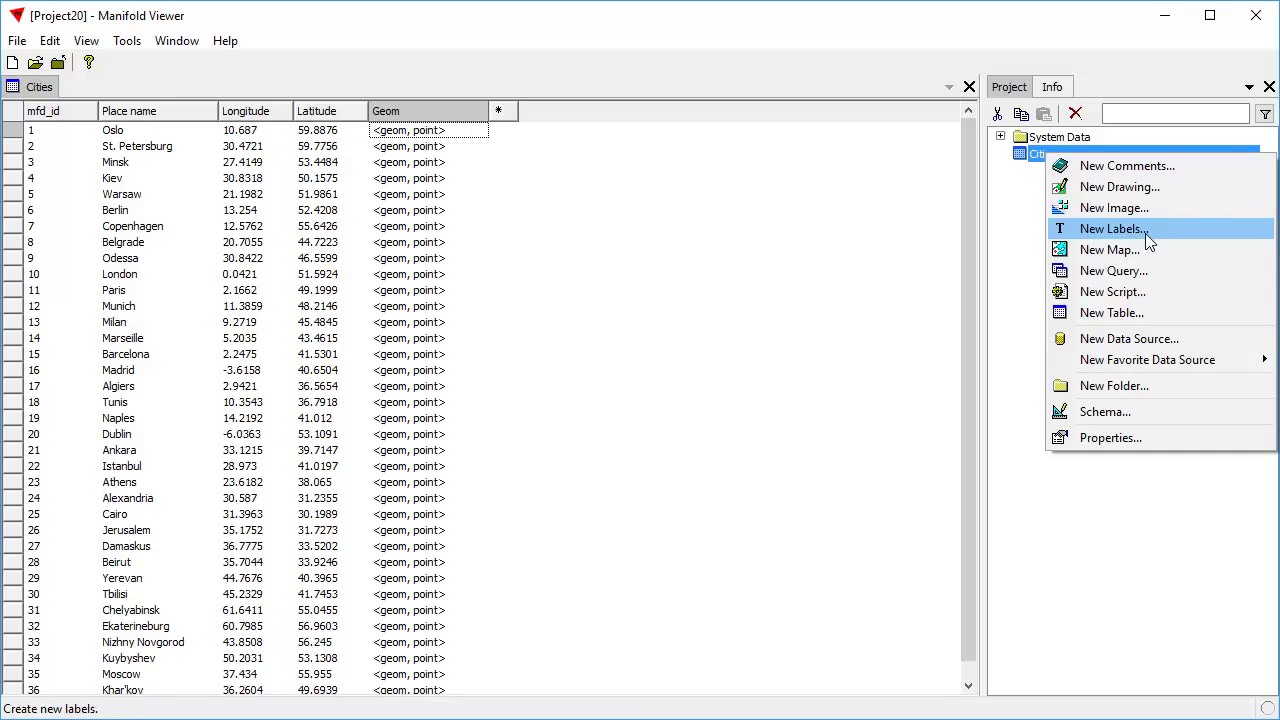
{"action": "left_click", "coordinate": [1122, 188]}
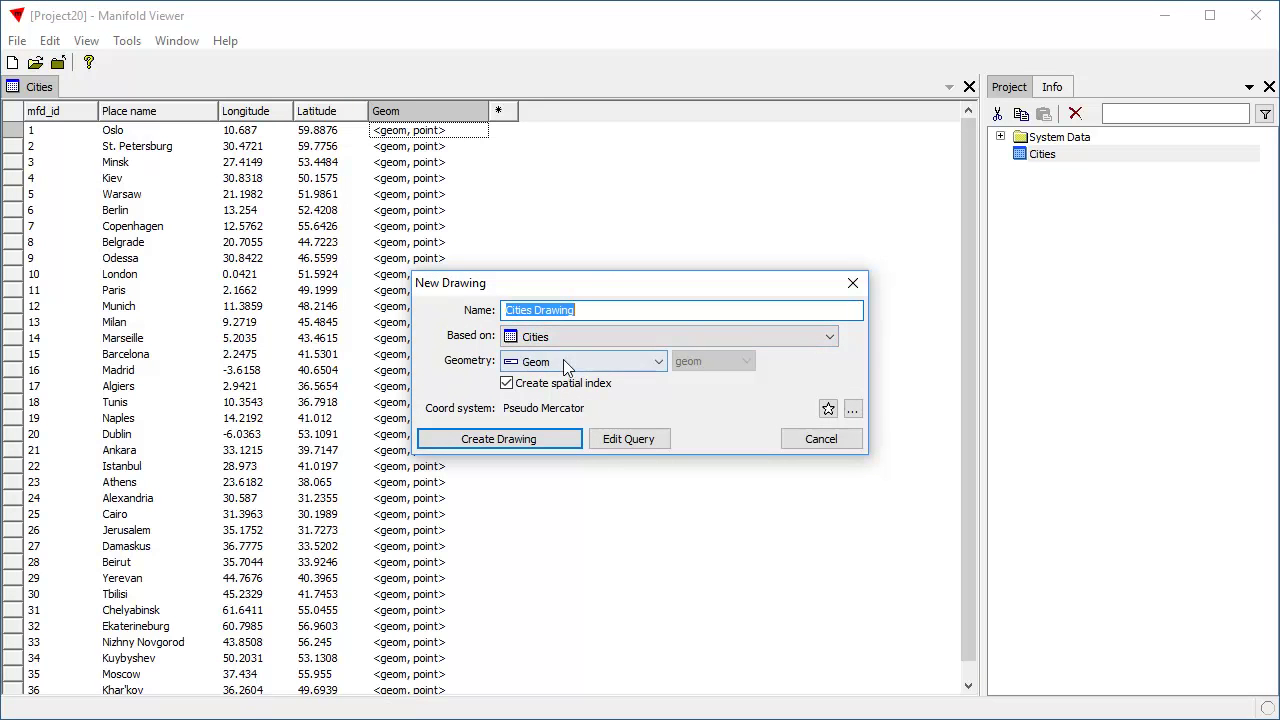
{"action": "left_click", "coordinate": [507, 384]}
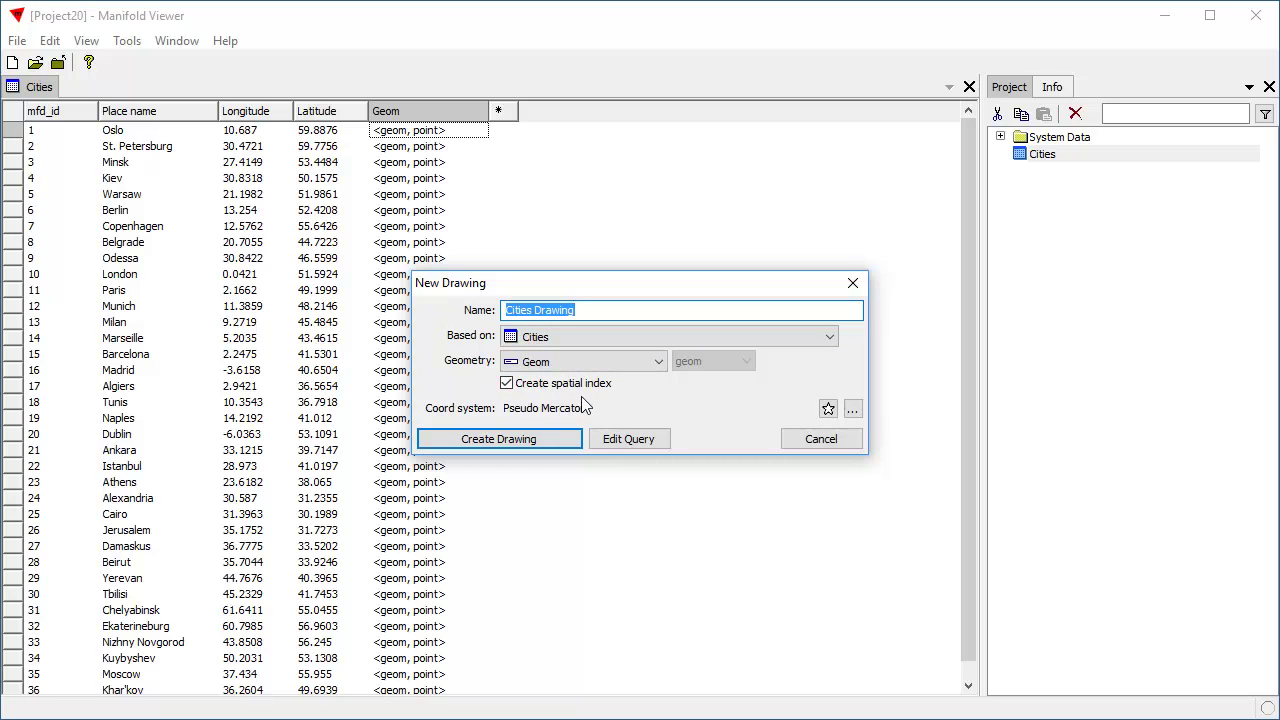
{"action": "left_click", "coordinate": [828, 410]}
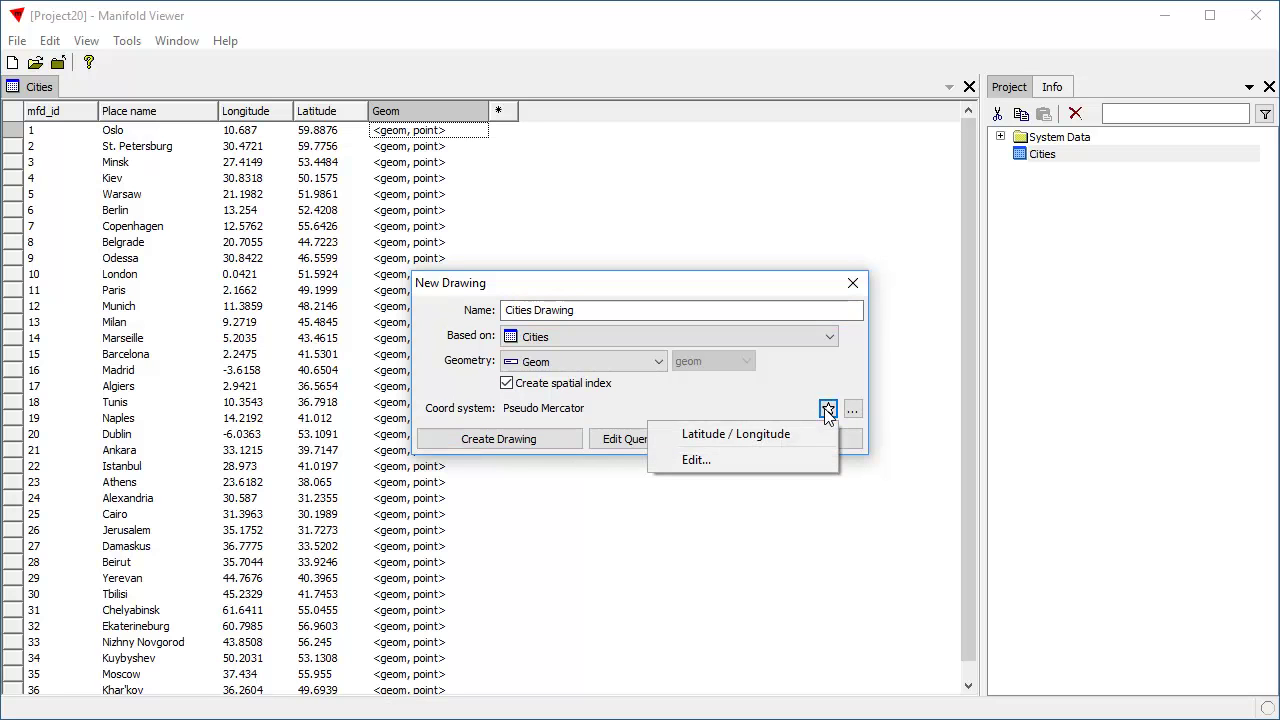
{"action": "left_click", "coordinate": [728, 432]}
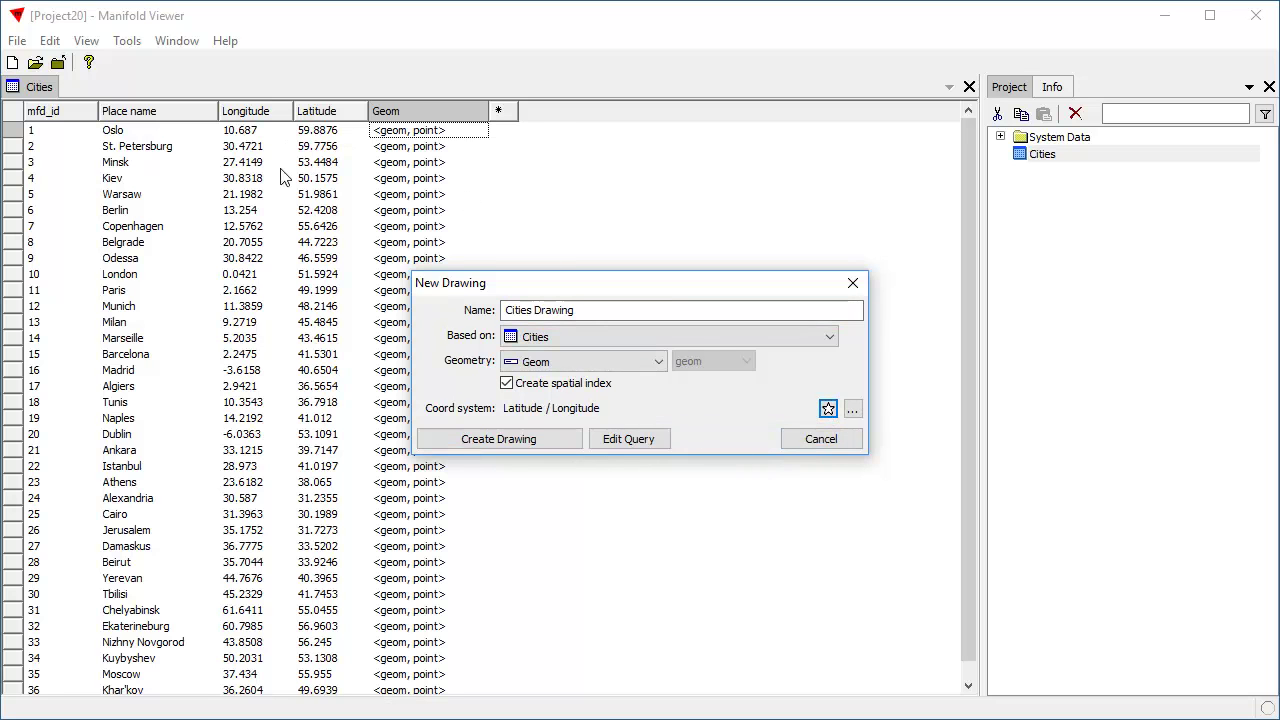
{"action": "left_click", "coordinate": [545, 443]}
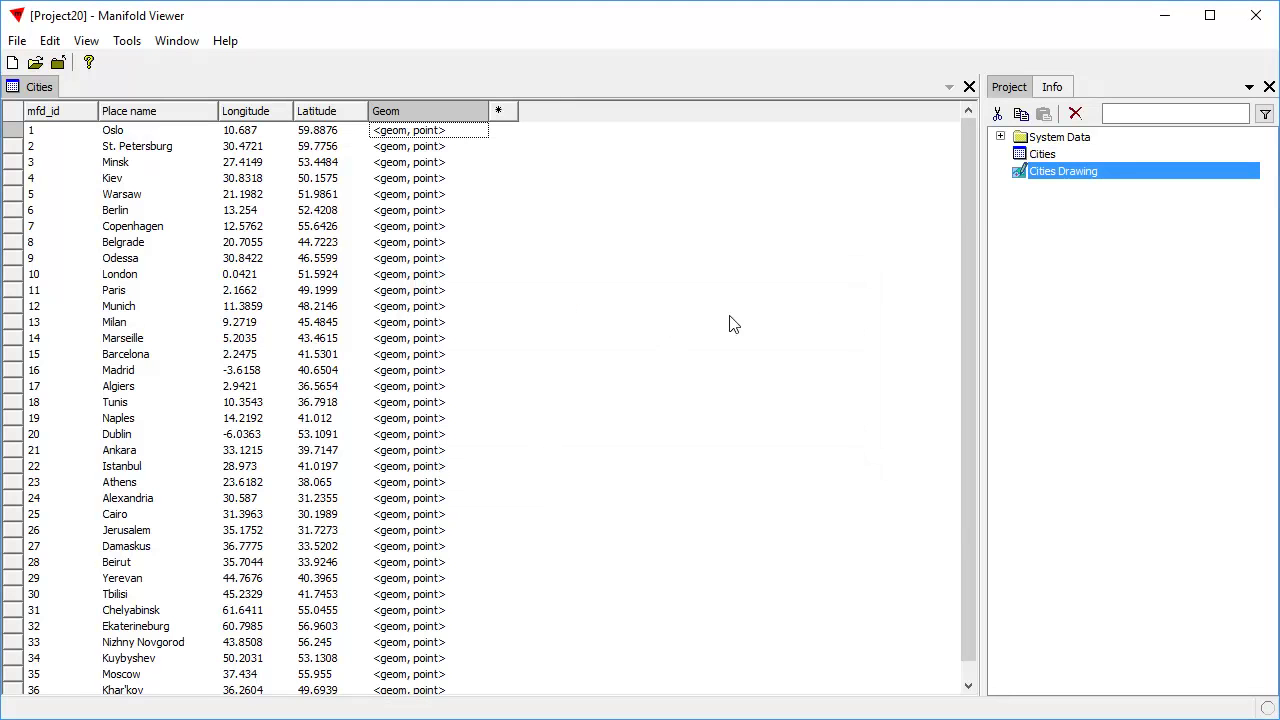
- Open Cities Drawing to view the city points worldwide
{"action": "double_click", "coordinate": [1098, 177]}
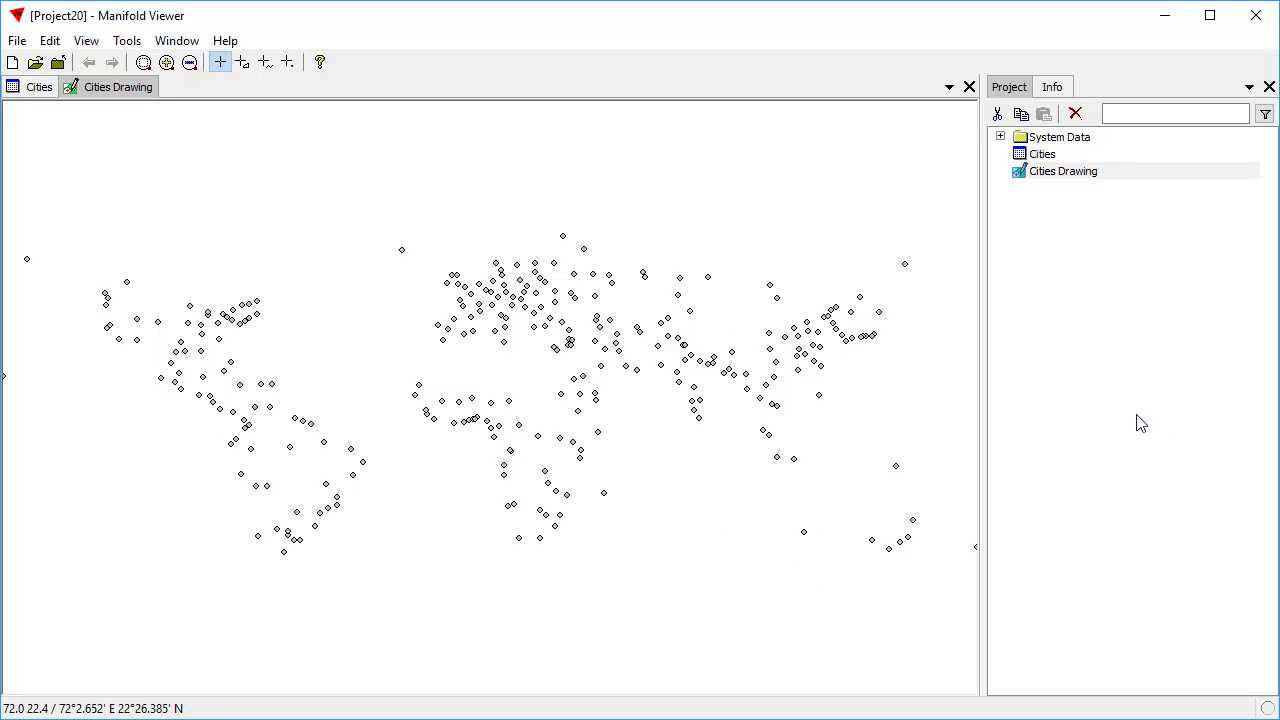
- Add a data source named Satellite using Bing Maps Satellite and expand it
{"action": "right_click", "coordinate": [1058, 262]}
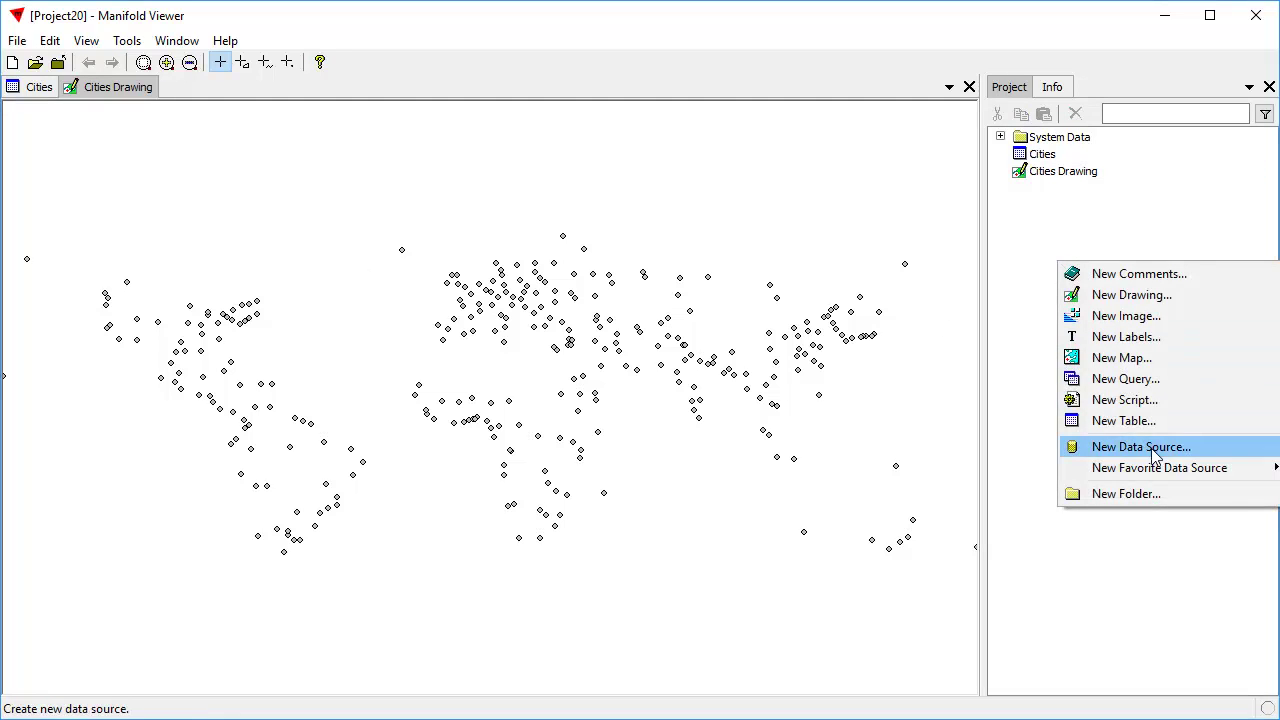
{"action": "left_click", "coordinate": [1085, 449]}
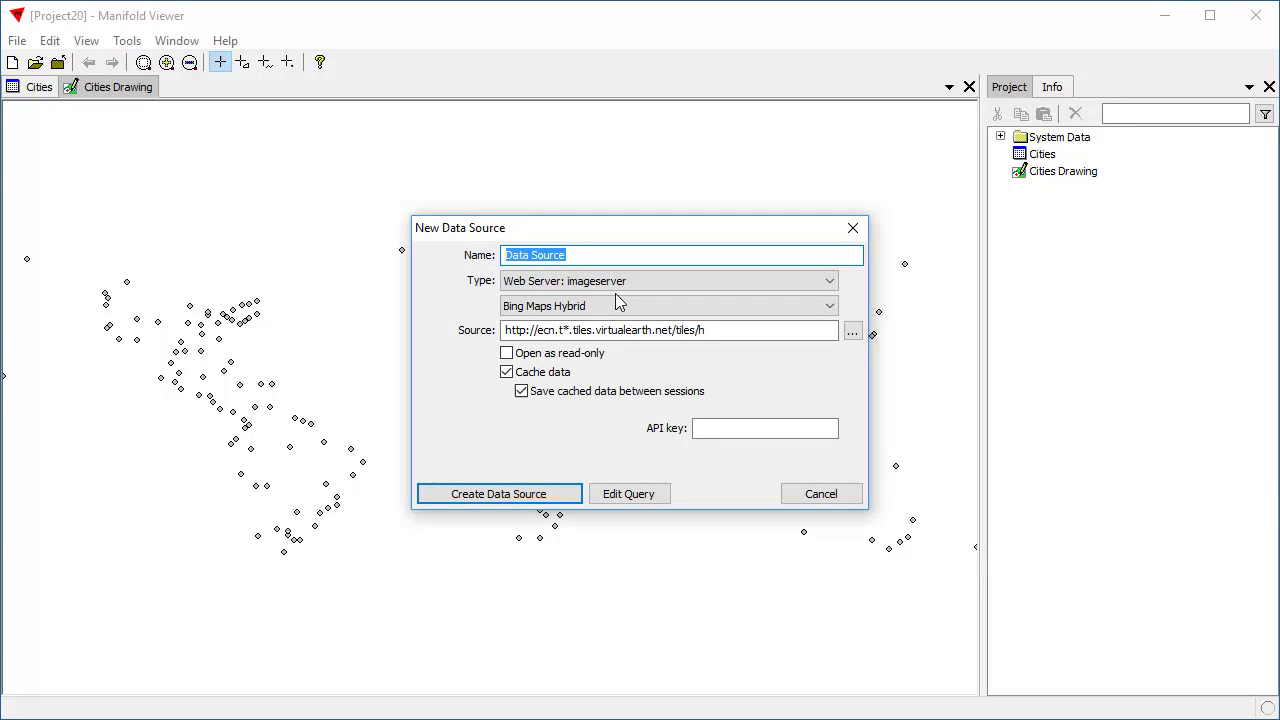
{"action": "type", "text": "St"}
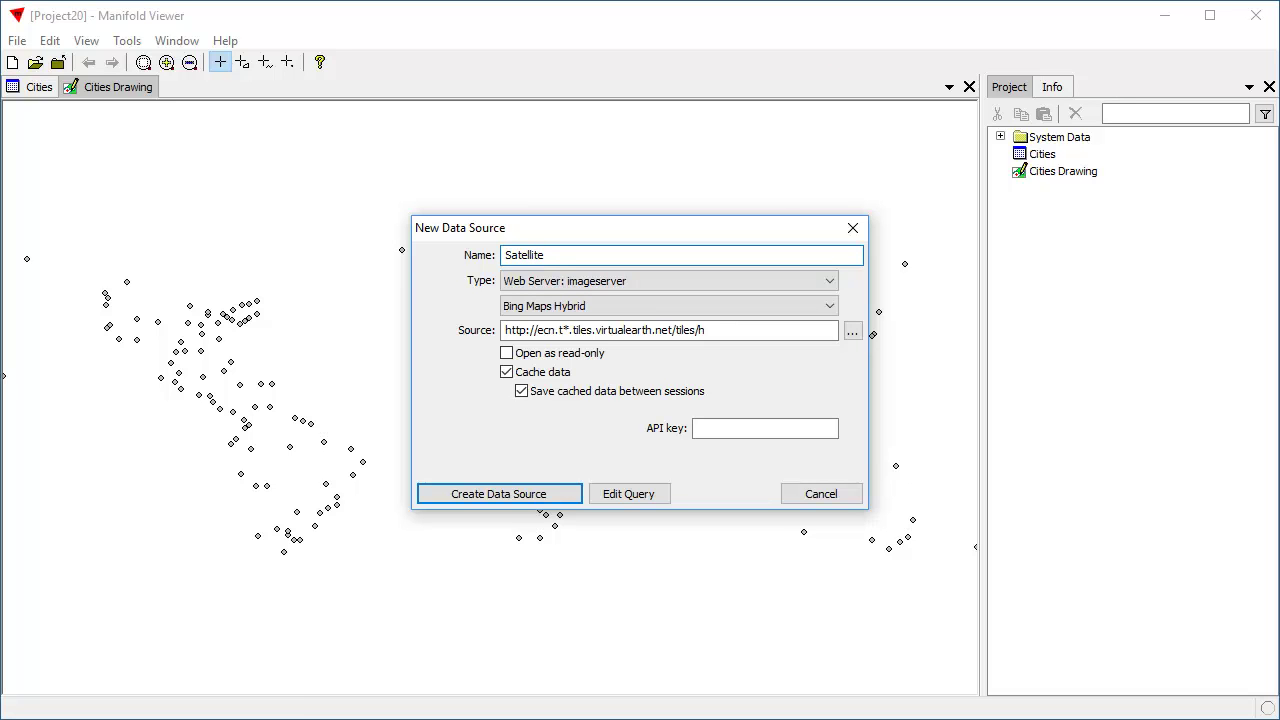
{"action": "left_click", "coordinate": [829, 306]}
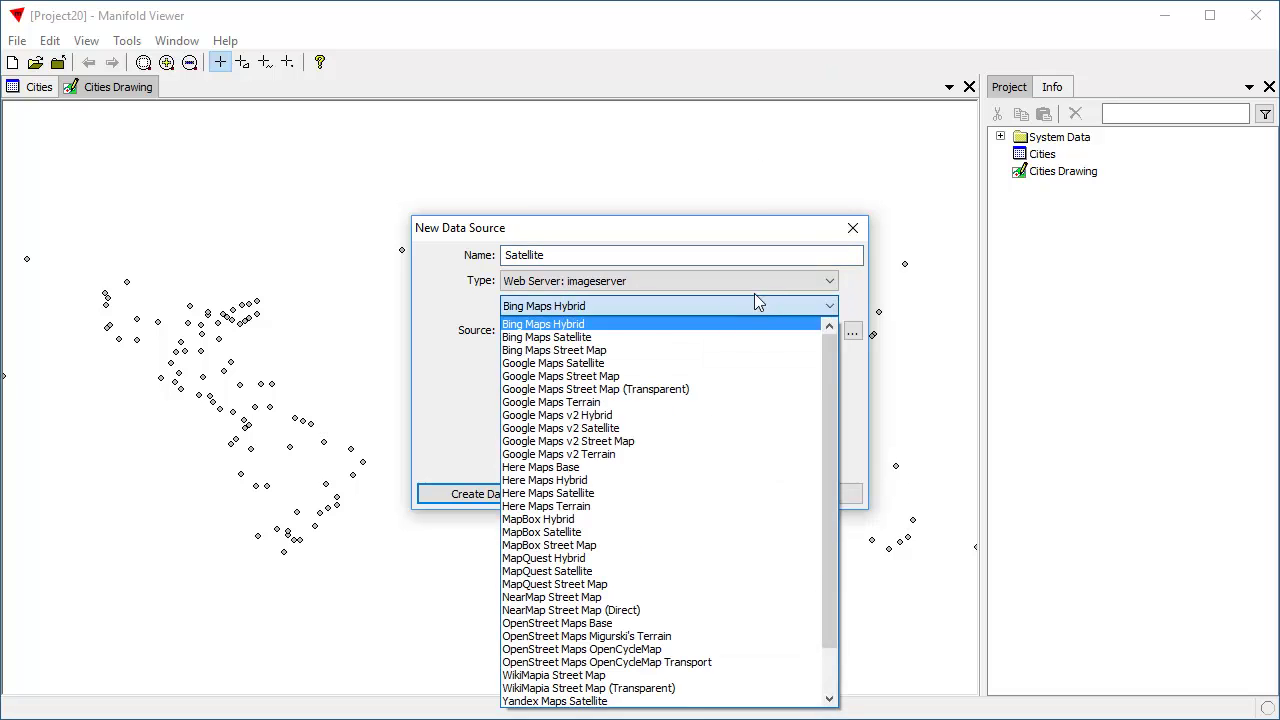
{"action": "left_click", "coordinate": [642, 339]}
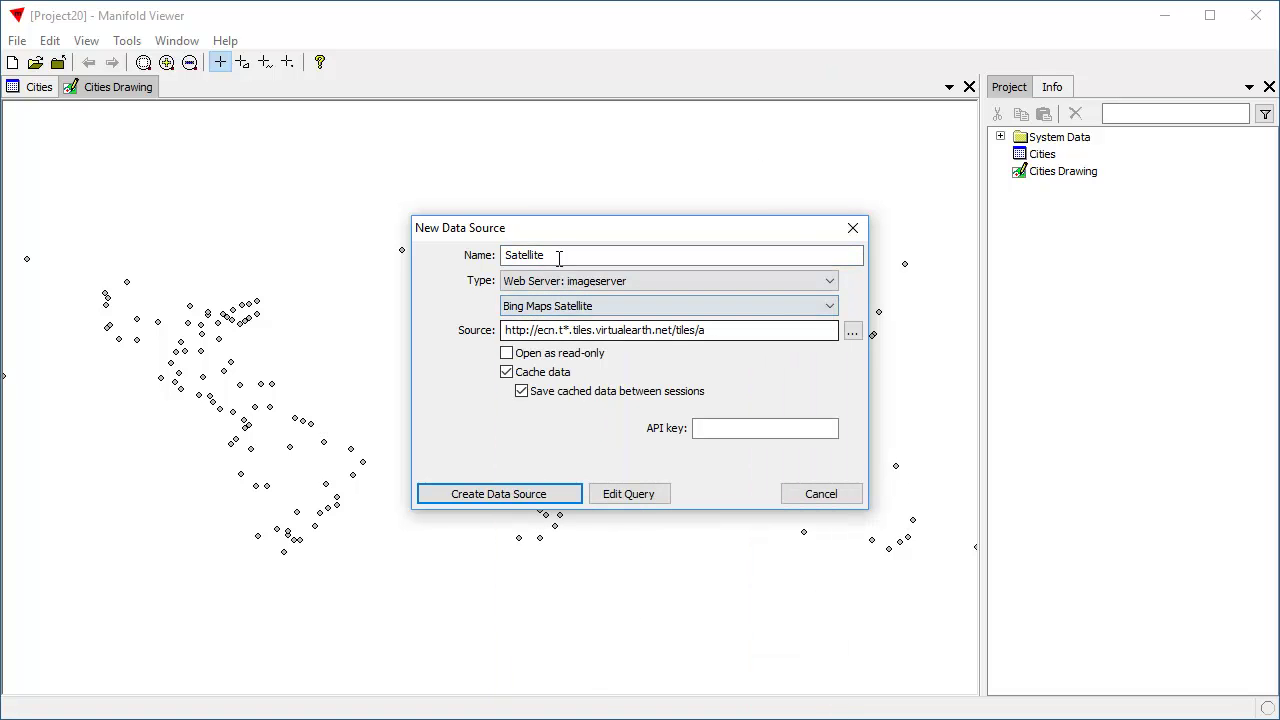
{"action": "left_click", "coordinate": [481, 497]}
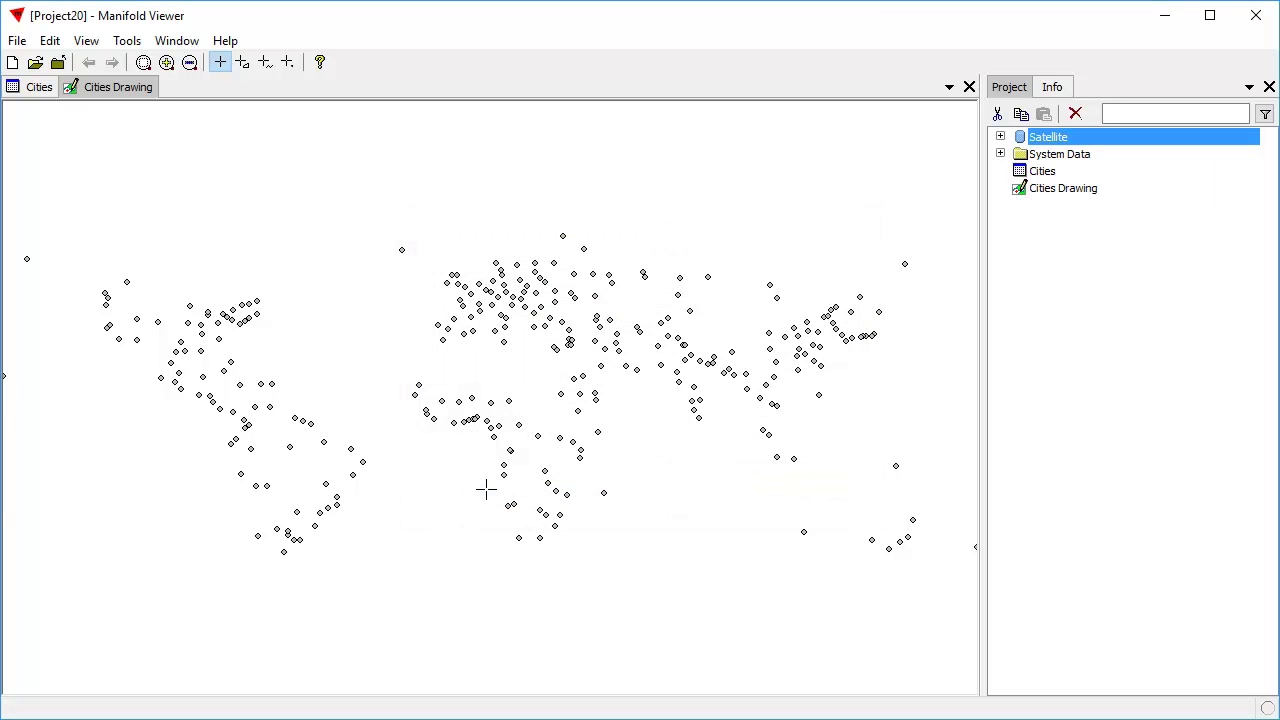
{"action": "left_click", "coordinate": [1000, 136]}
- Create a new Map in the project and open it
{"action": "right_click", "coordinate": [1077, 398]}
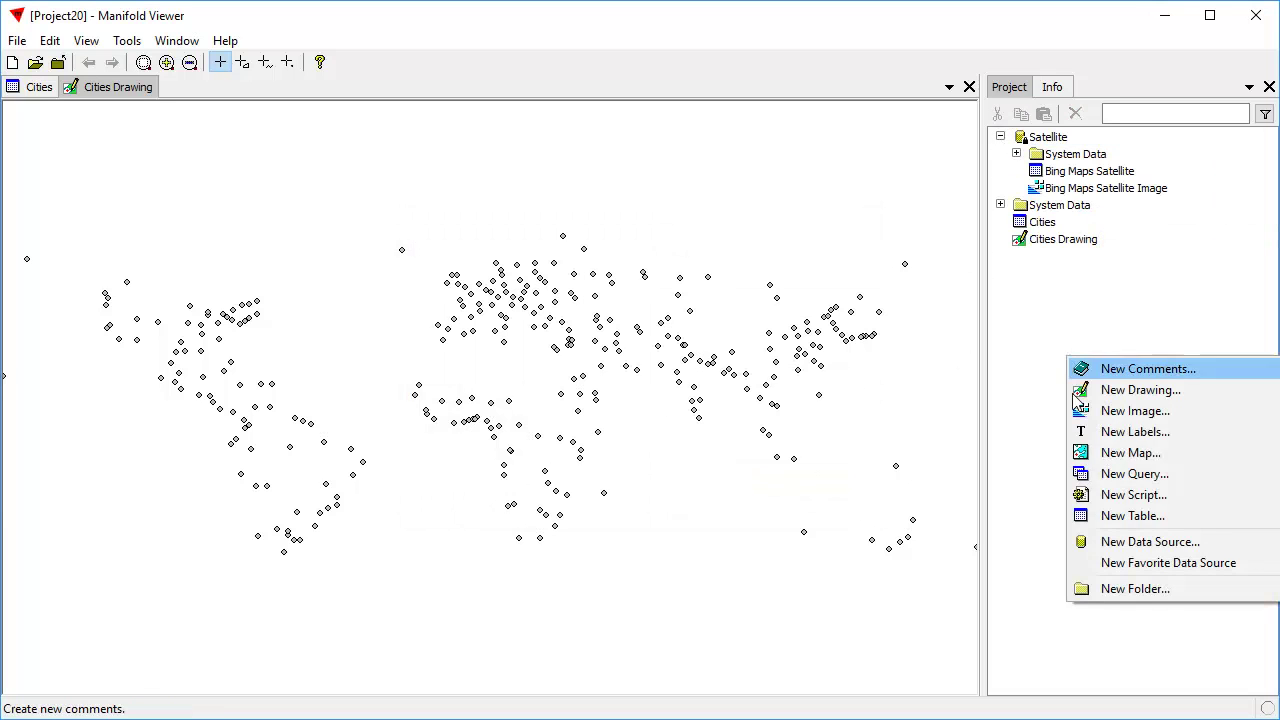
{"action": "left_click", "coordinate": [1133, 454]}
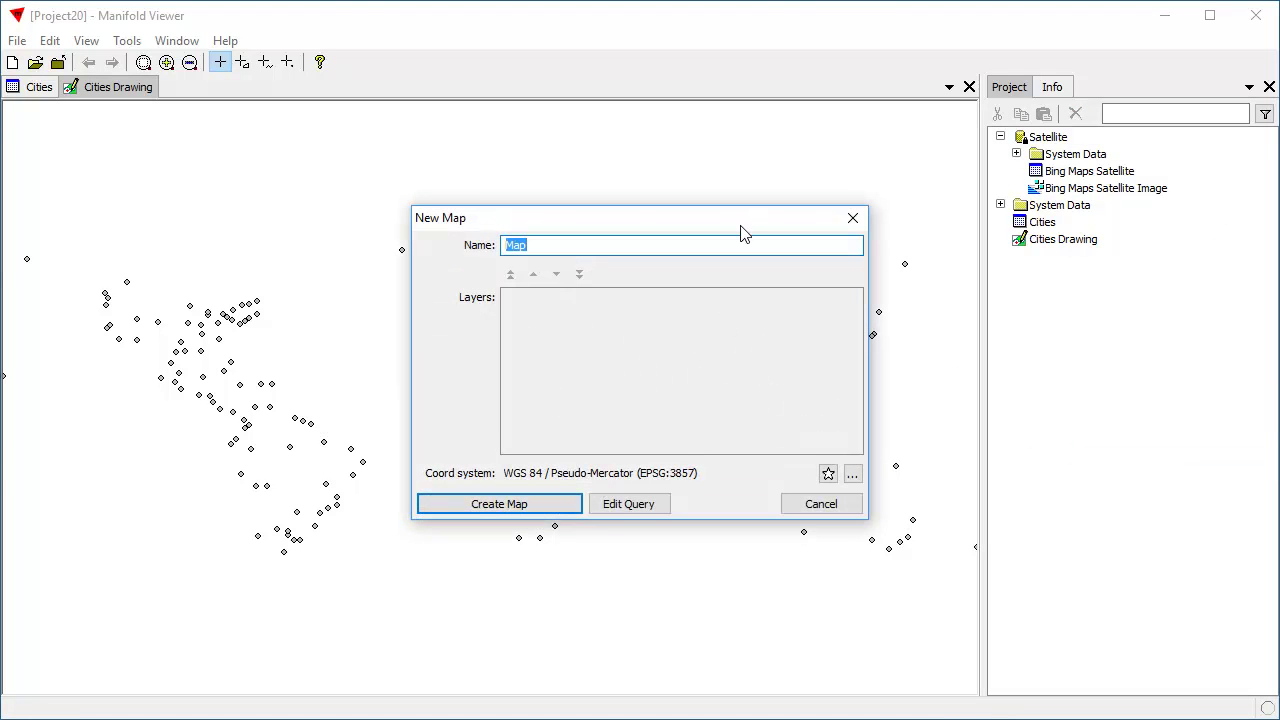
{"action": "left_click_drag", "start_coordinate": [742, 233], "coordinate": [613, 261]}
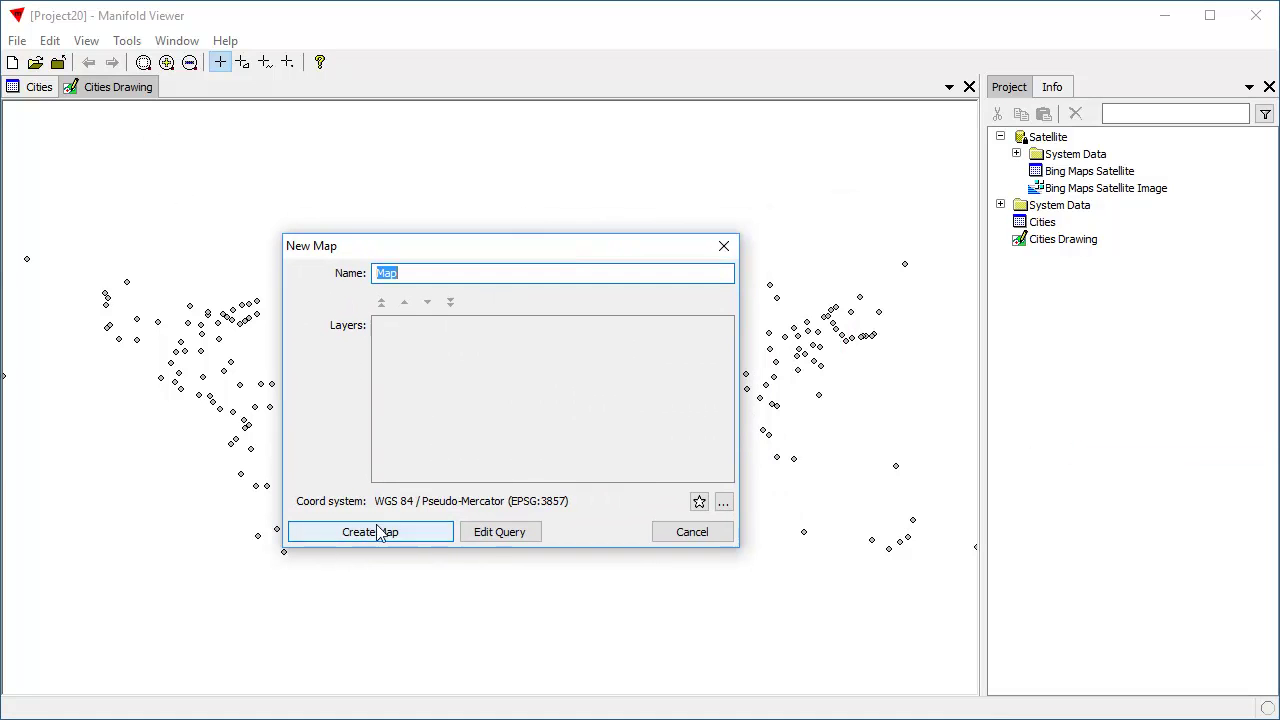
{"action": "left_click", "coordinate": [434, 530]}
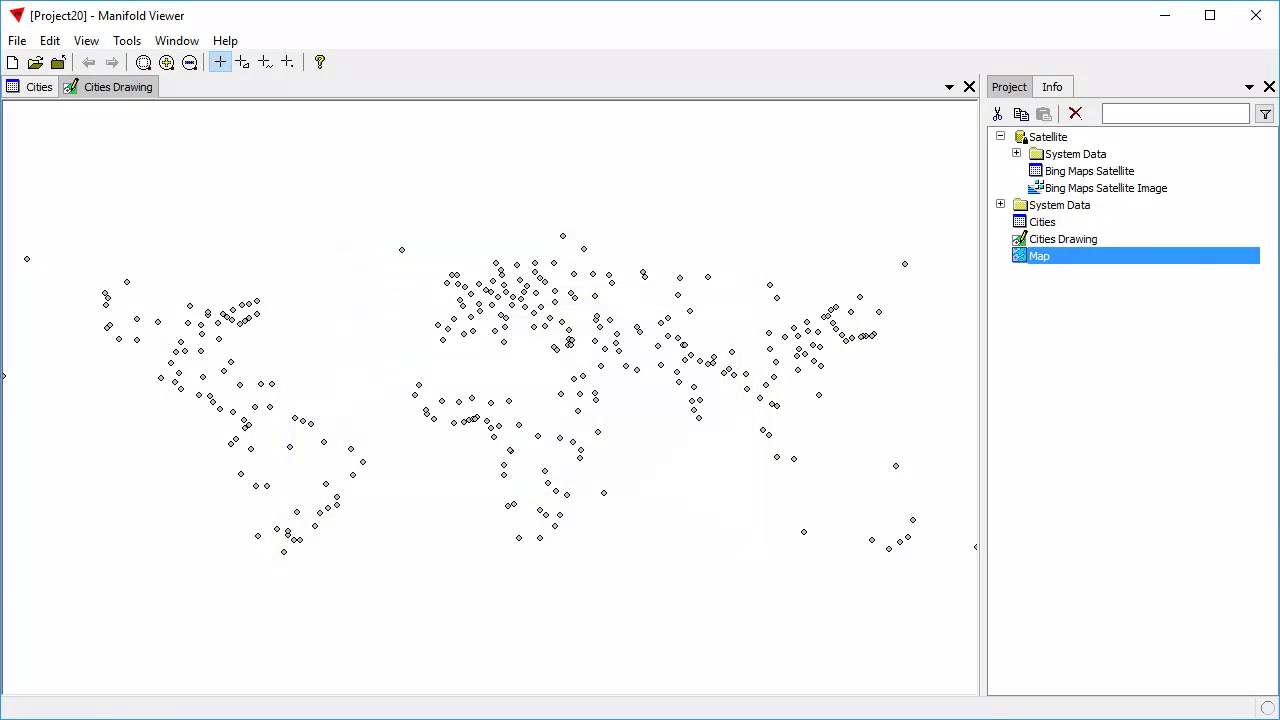
{"action": "double_click", "coordinate": [1199, 257]}
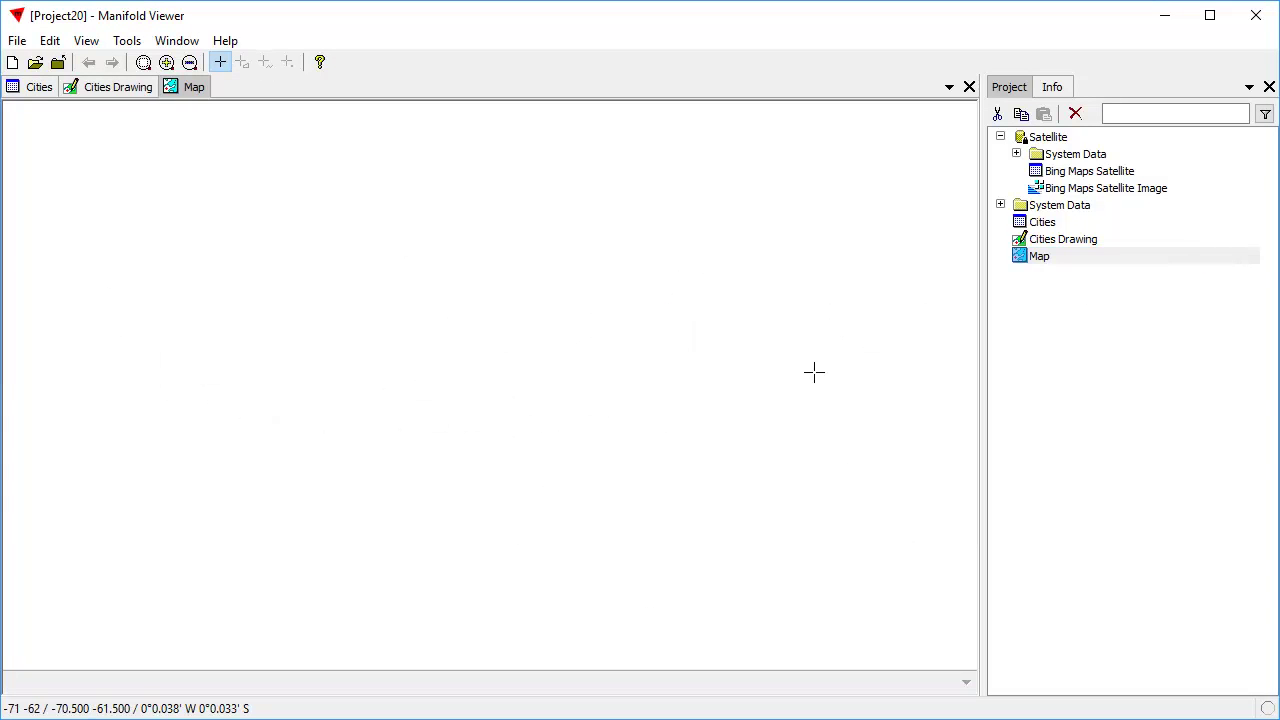
- Add the Bing Maps Satellite Image and then Cities Drawing as layers in the map
{"action": "left_click_drag", "start_coordinate": [1140, 195], "coordinate": [396, 369]}
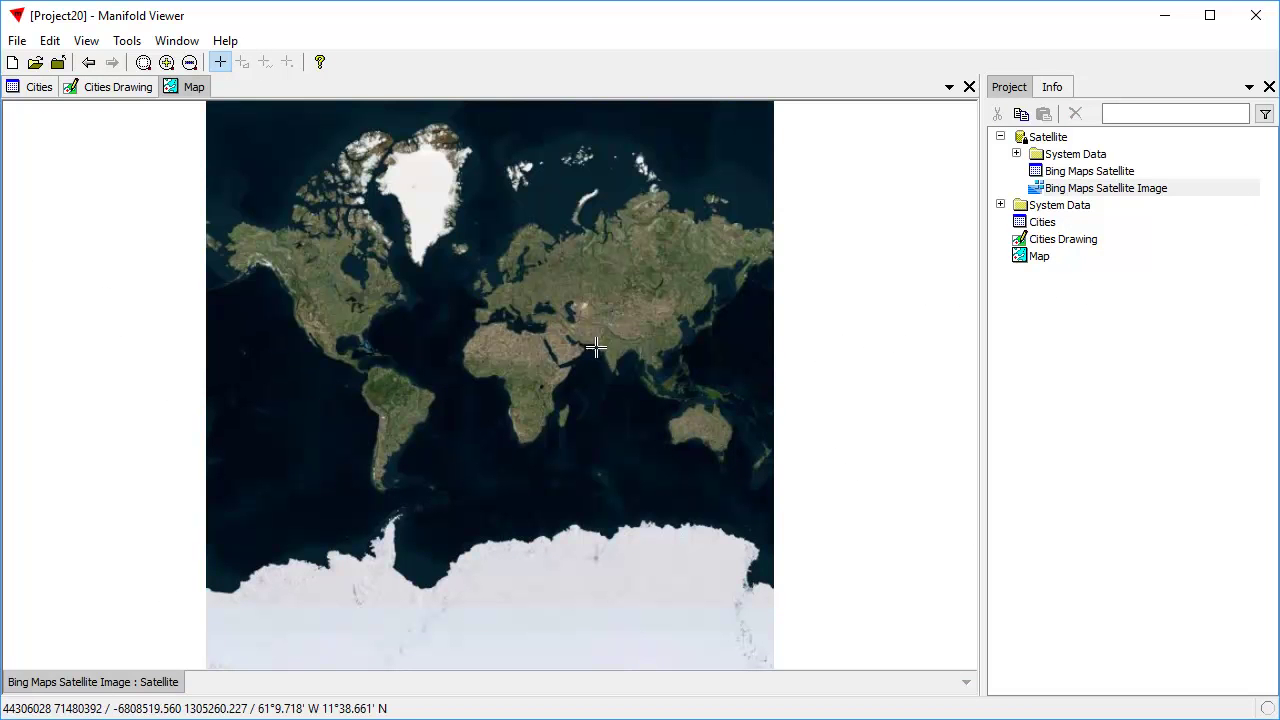
{"action": "left_click_drag", "start_coordinate": [1075, 248], "coordinate": [678, 315]}
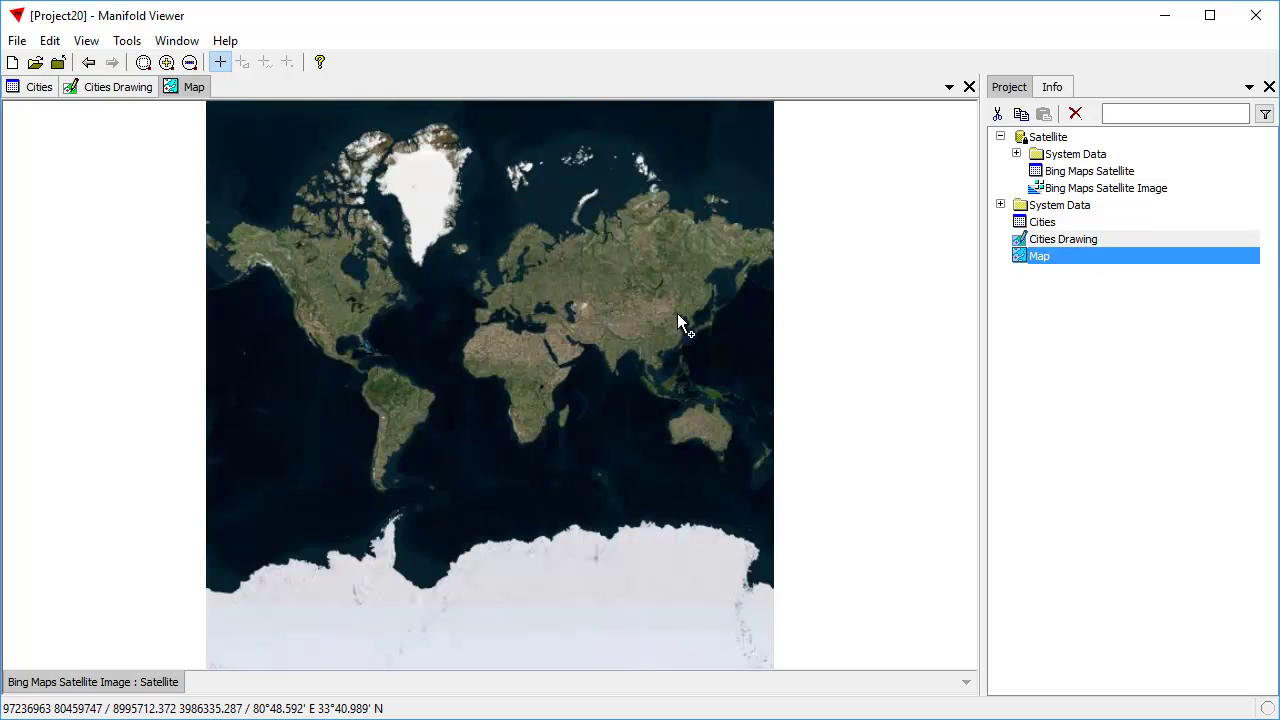
{"action": "left_click_drag", "start_coordinate": [345, 377], "coordinate": [320, 403]}
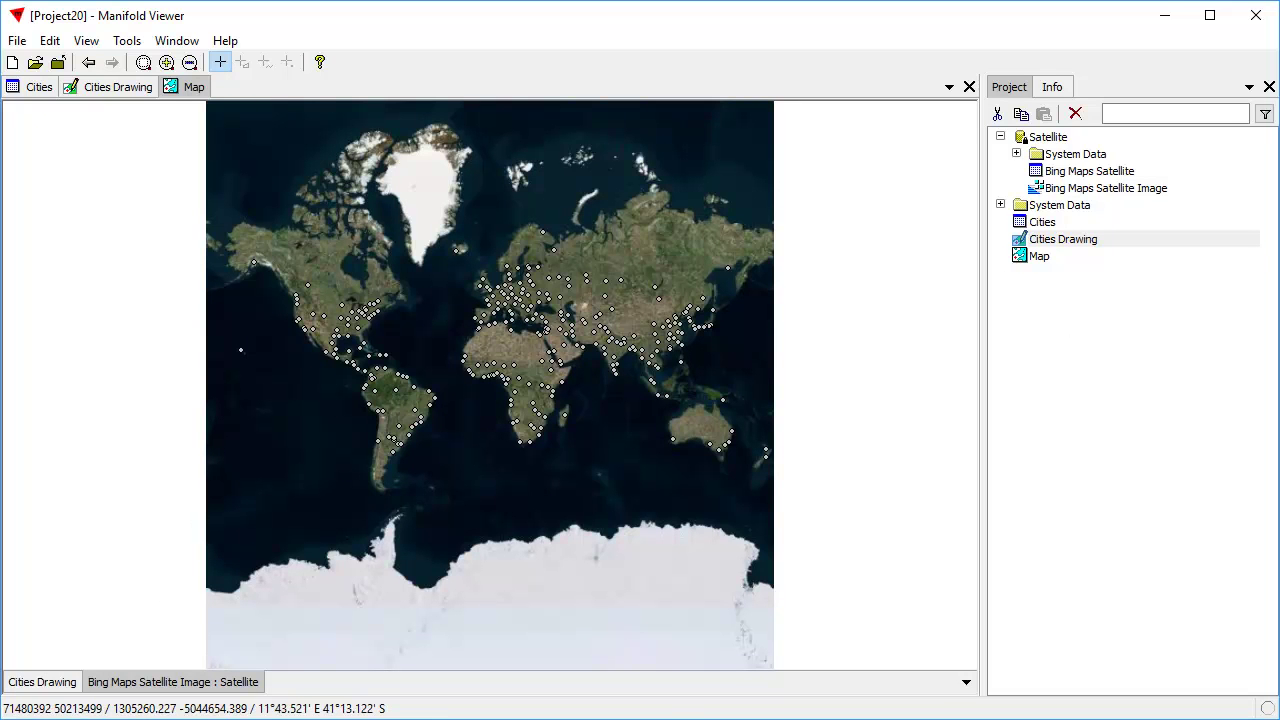
- Open the satellite image's Style settings, then close them without changes
{"action": "left_click", "coordinate": [55, 44]}
{"action": "left_click", "coordinate": [97, 262]}
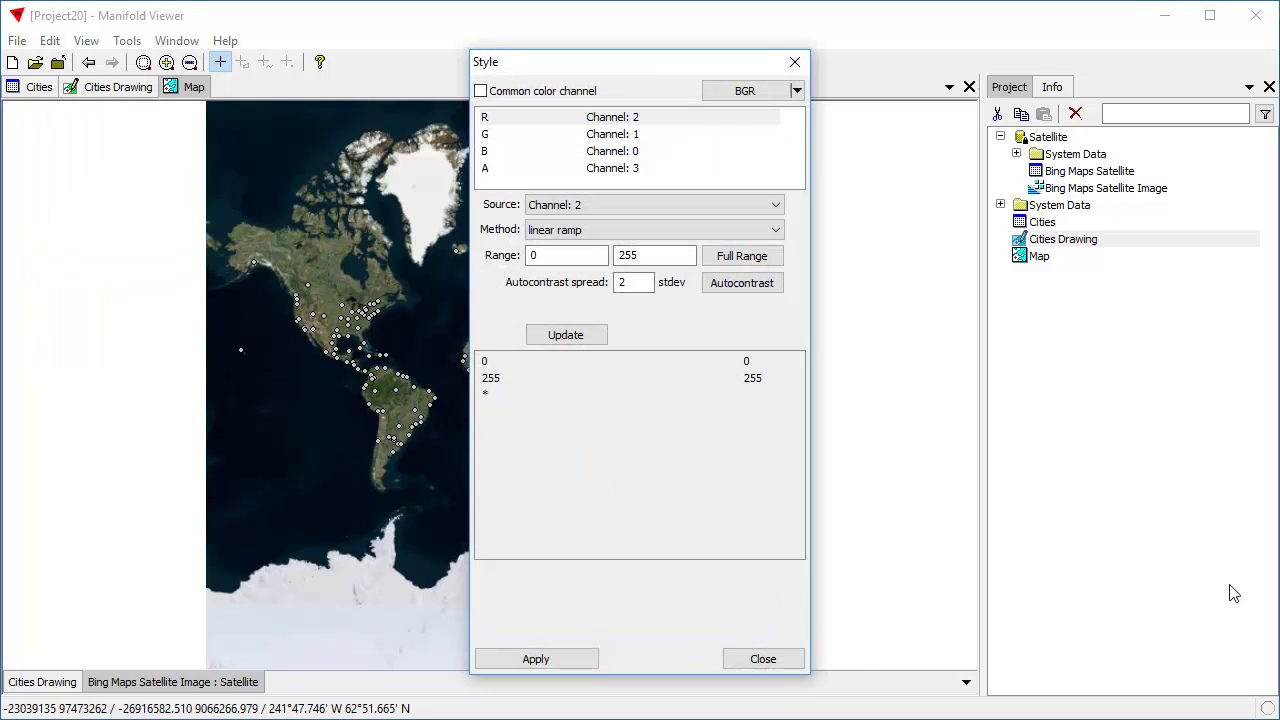
{"action": "left_click", "coordinate": [785, 665]}
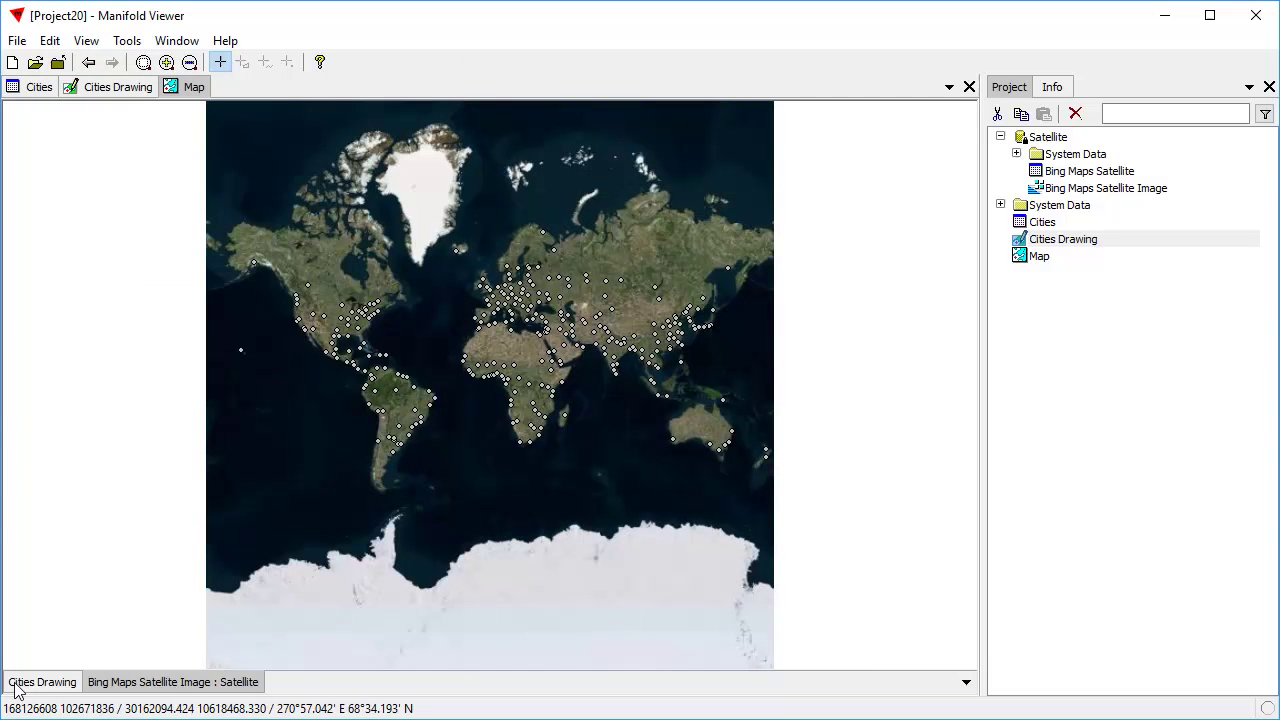
- Make the Cities Drawing layer active and apply a lime green fill colour to its points
{"action": "left_click", "coordinate": [30, 682]}
{"action": "left_click", "coordinate": [50, 40]}
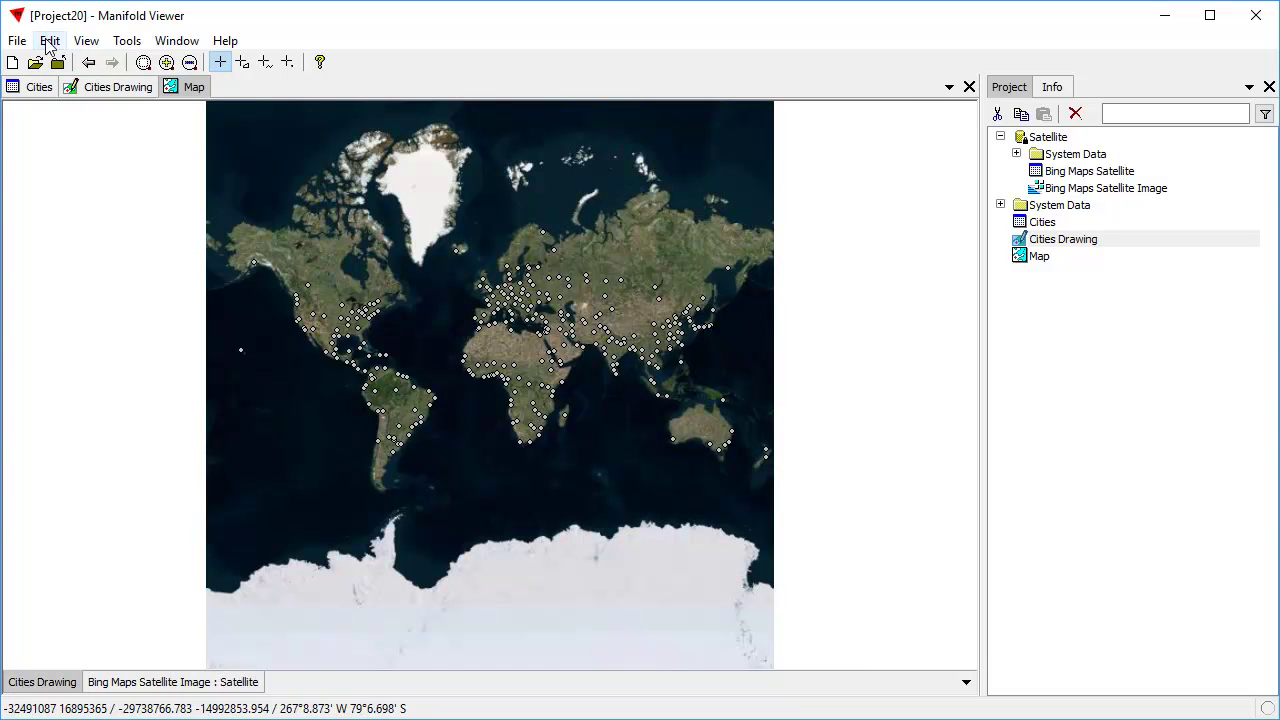
{"action": "left_click", "coordinate": [82, 263]}
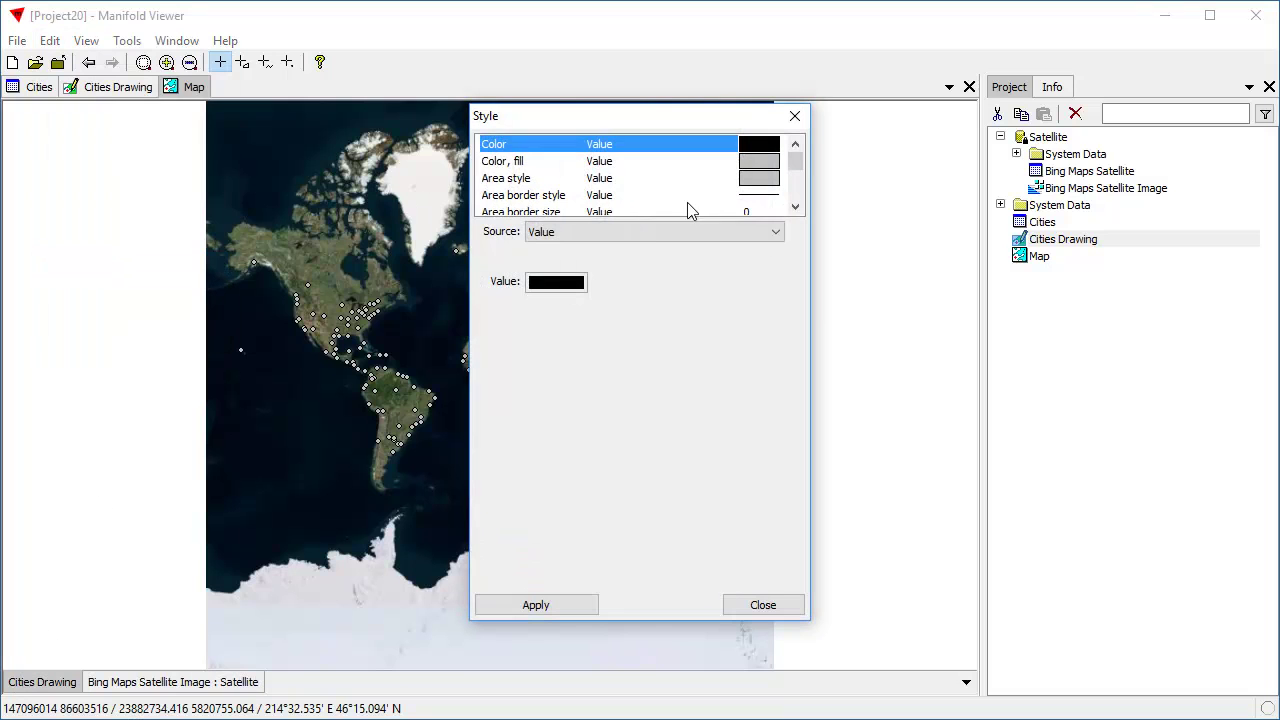
{"action": "left_click", "coordinate": [763, 162]}
{"action": "left_click", "coordinate": [566, 284]}
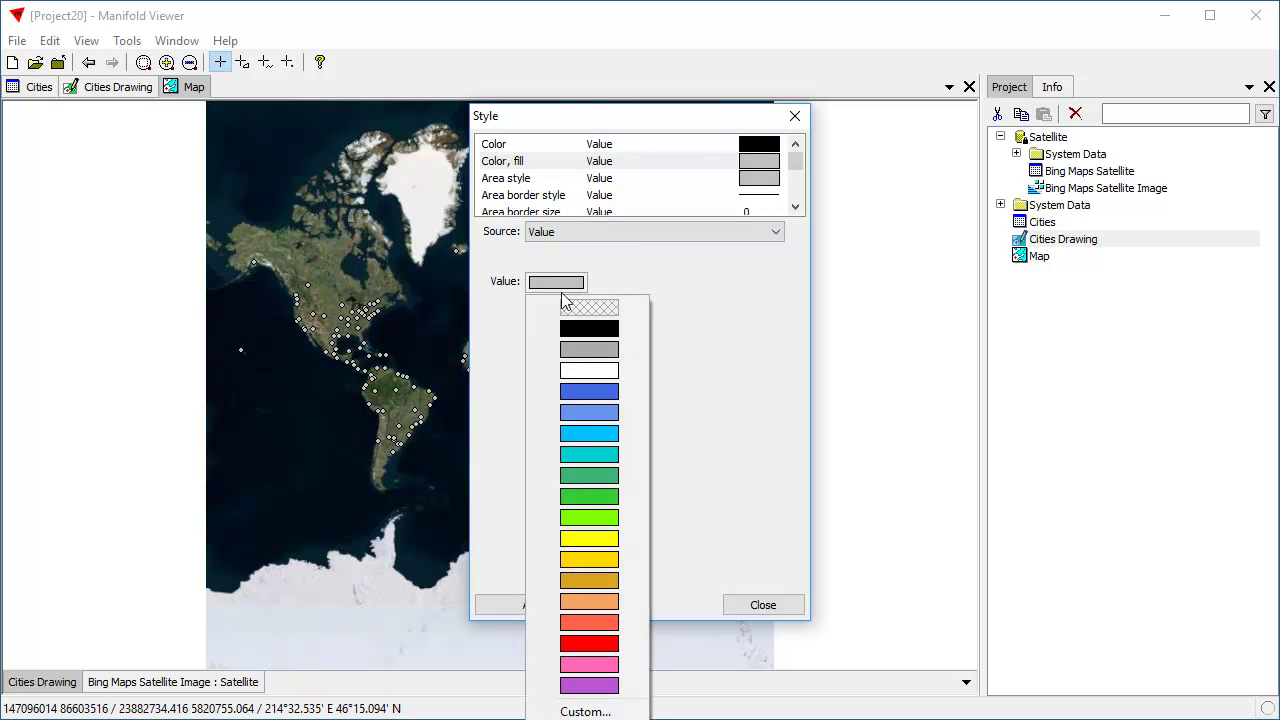
{"action": "left_click", "coordinate": [622, 518]}
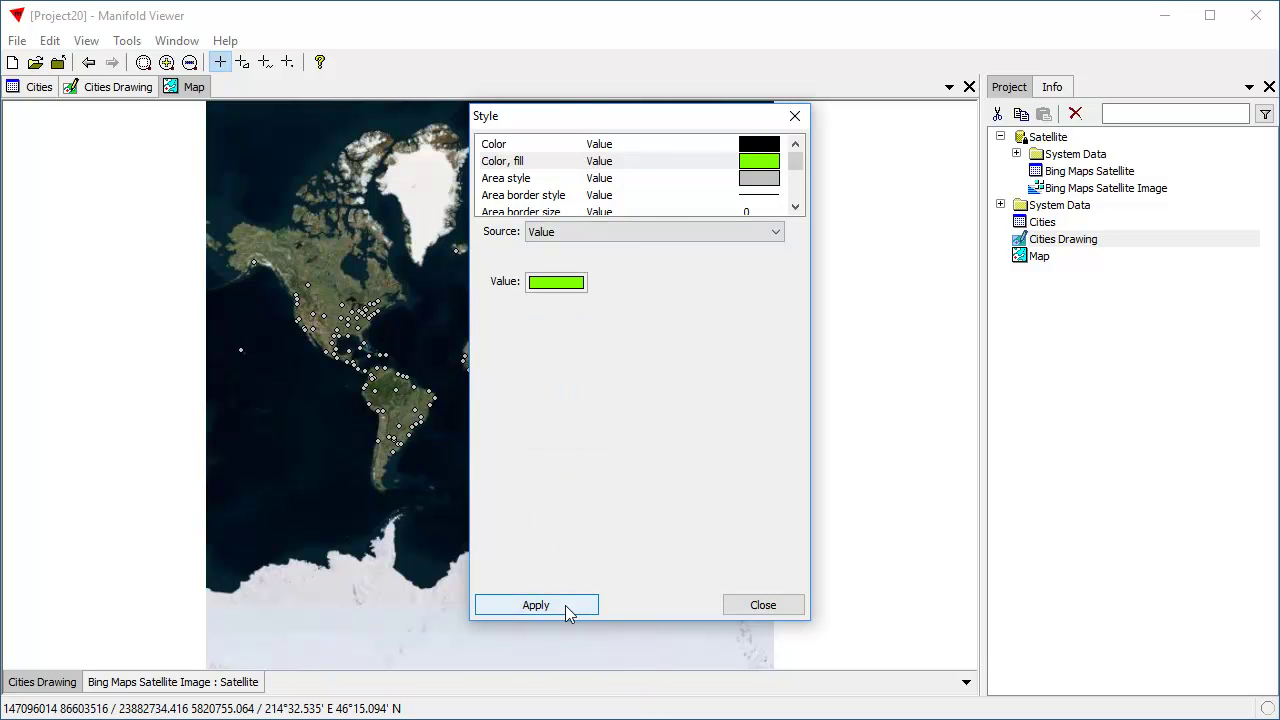
{"action": "left_click", "coordinate": [567, 606]}
{"action": "left_click", "coordinate": [740, 606]}
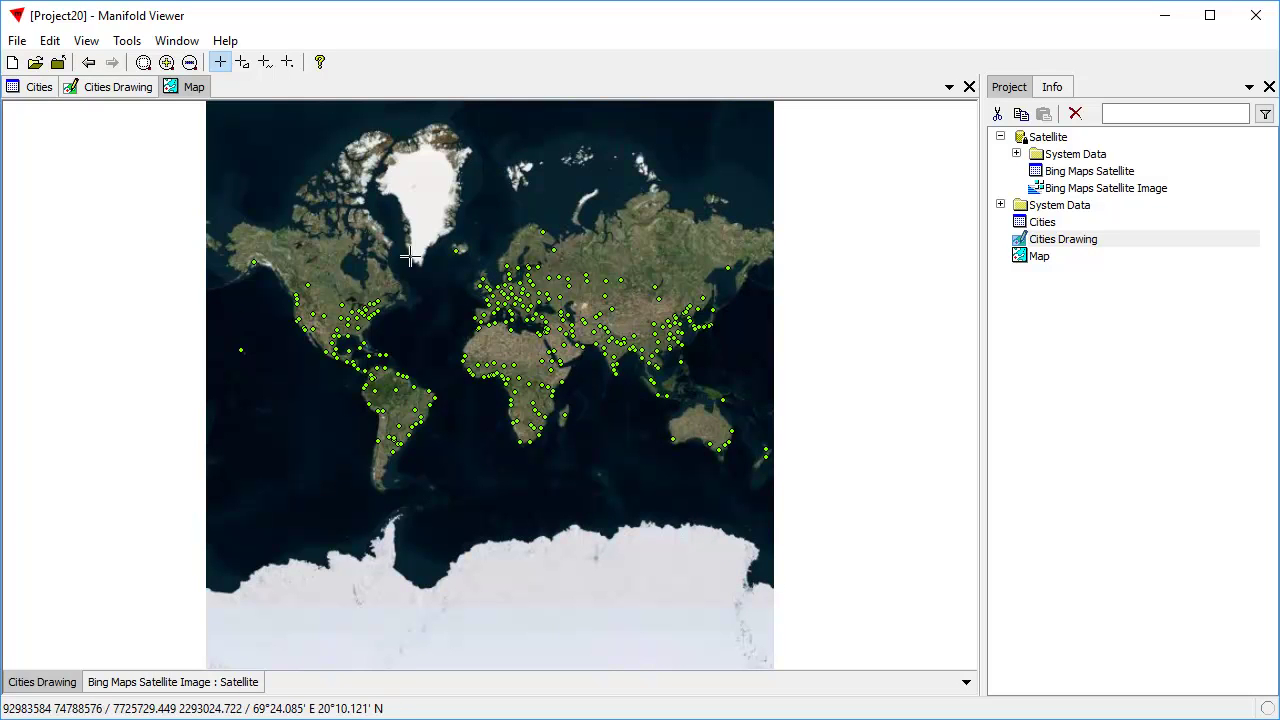
- Drag a zoom box around Europe to show the green city points over the Mediterranean
{"action": "left_click_drag", "start_coordinate": [476, 278], "coordinate": [554, 326]}
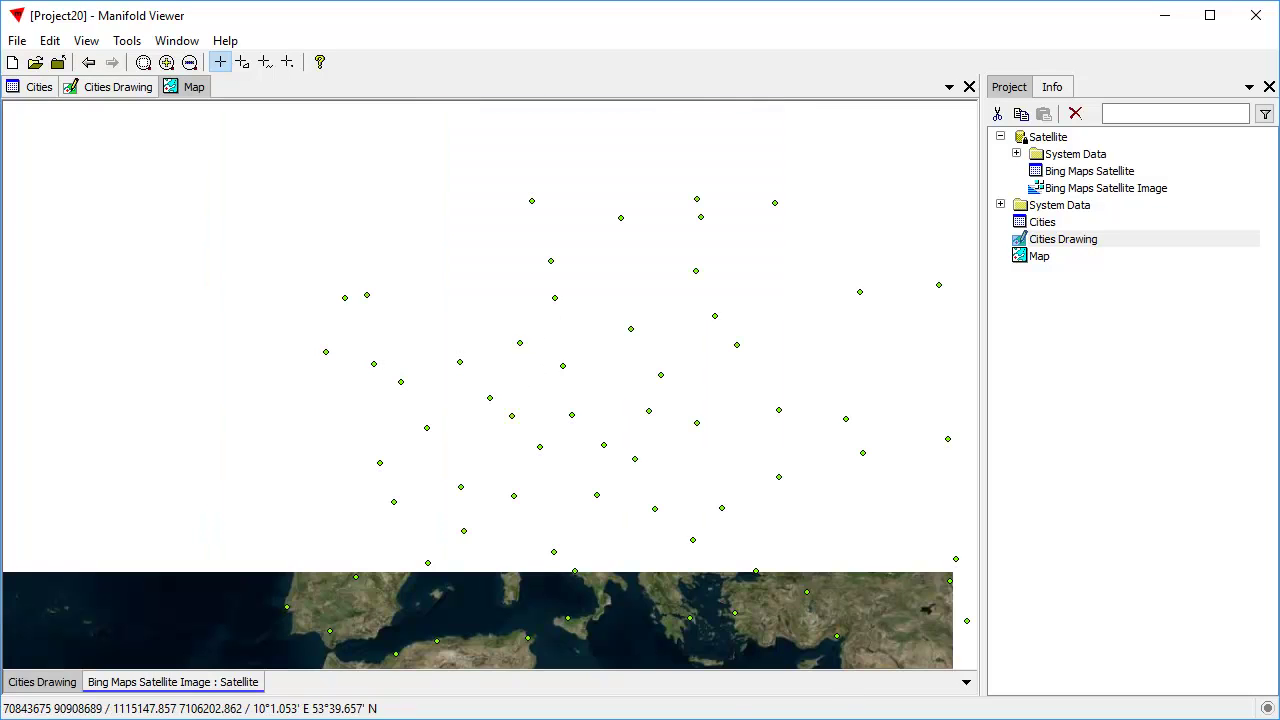